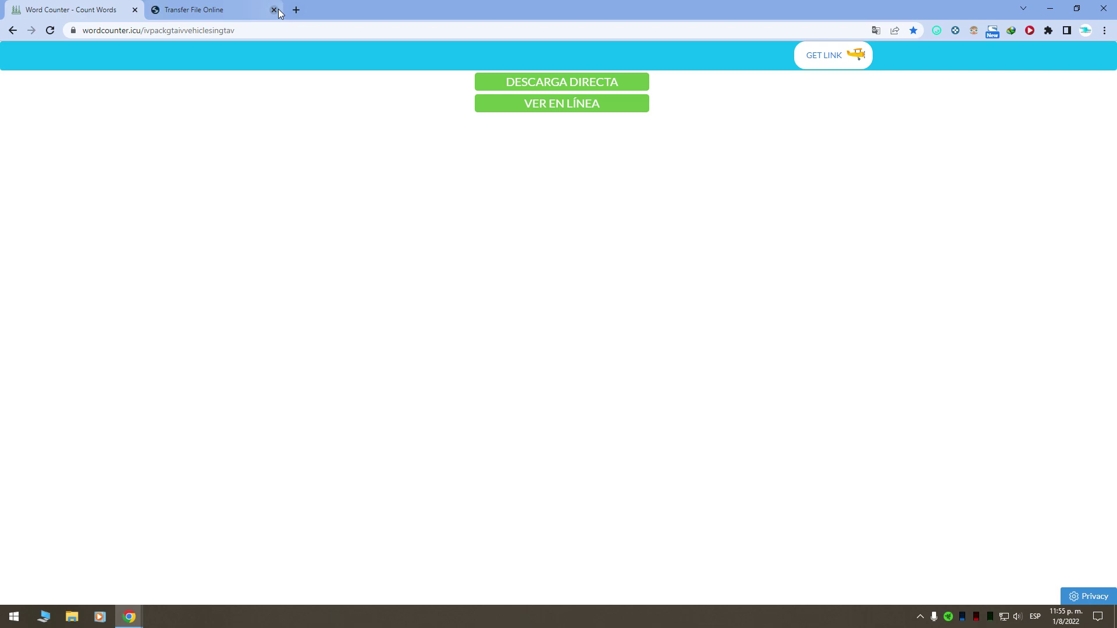
- Close the Transfer File Online tab, then follow the download page's GET LINK option and close the browser
click(274, 10)
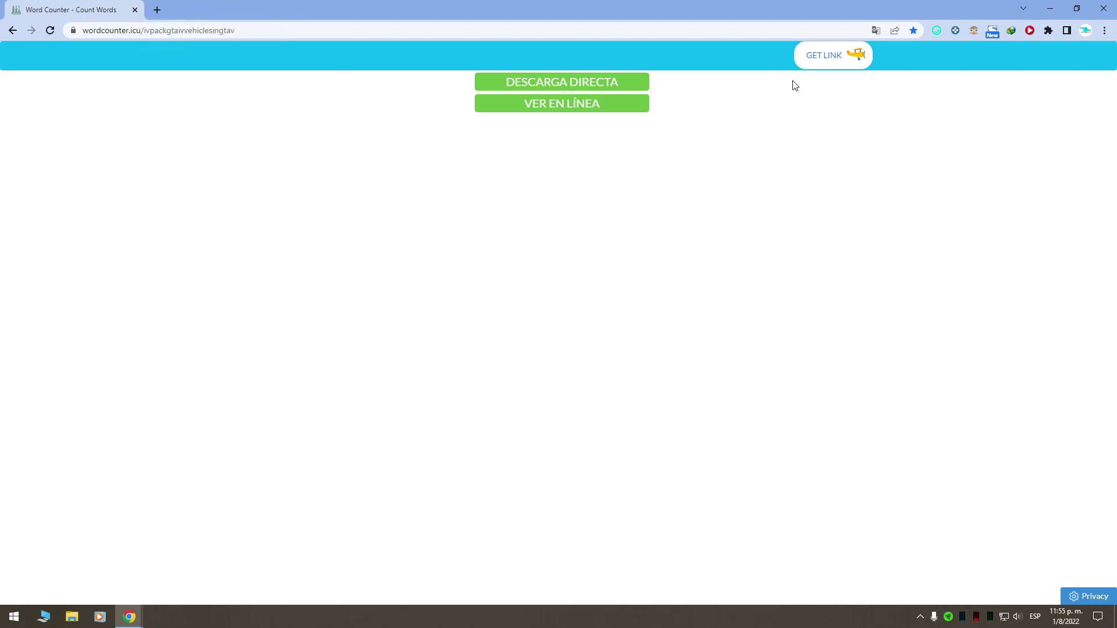
click(835, 61)
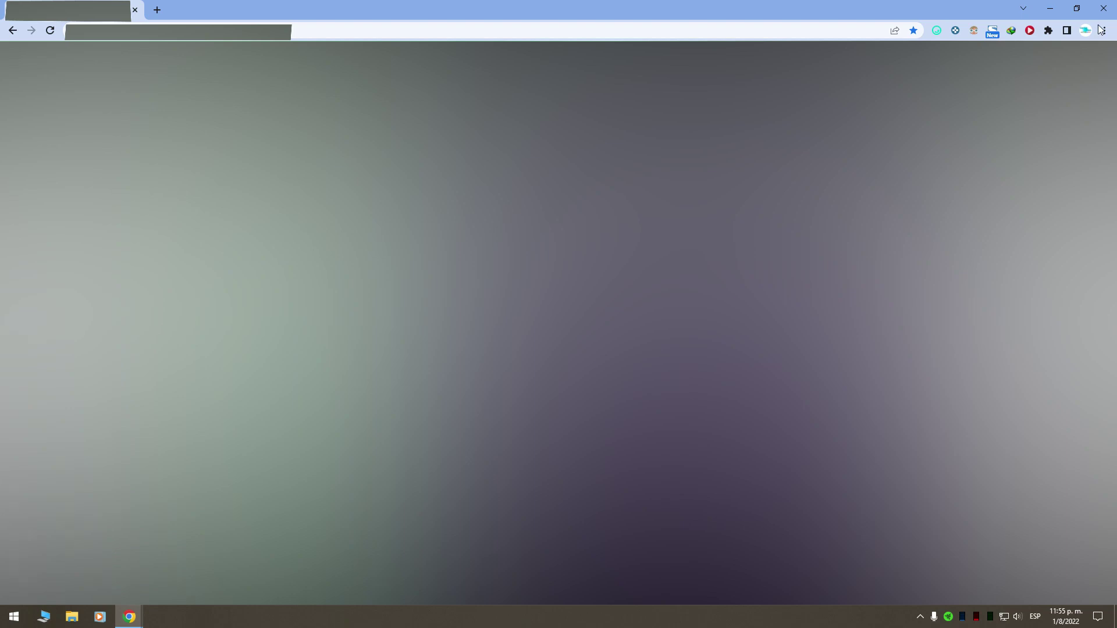
click(1104, 8)
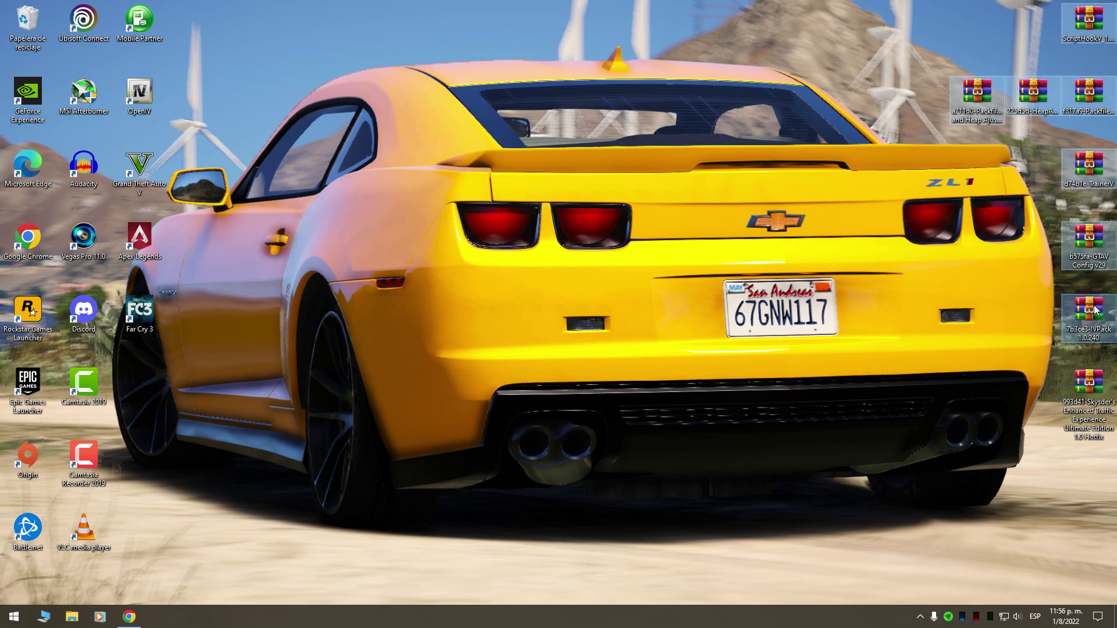
mouse_move(1071, 318)
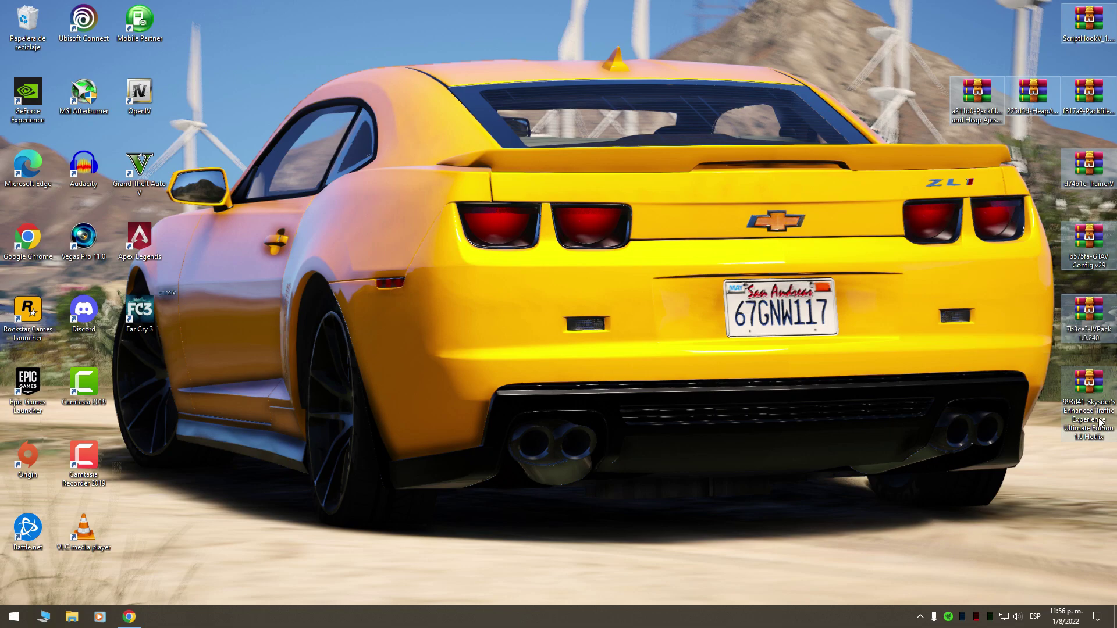
click(1088, 387)
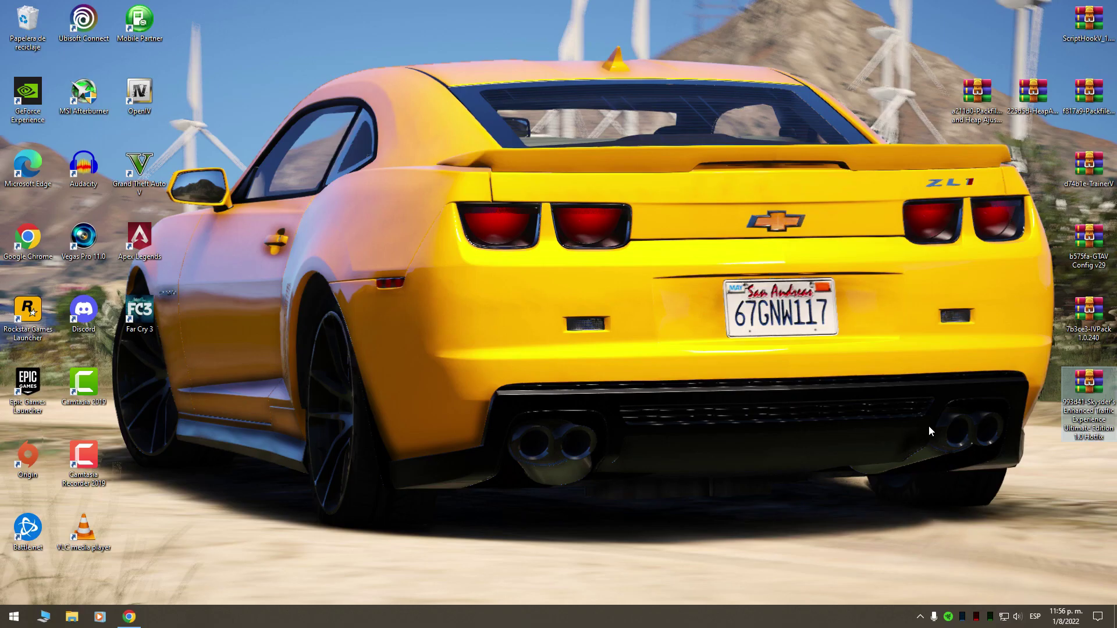
drag(931, 421, 1098, 93)
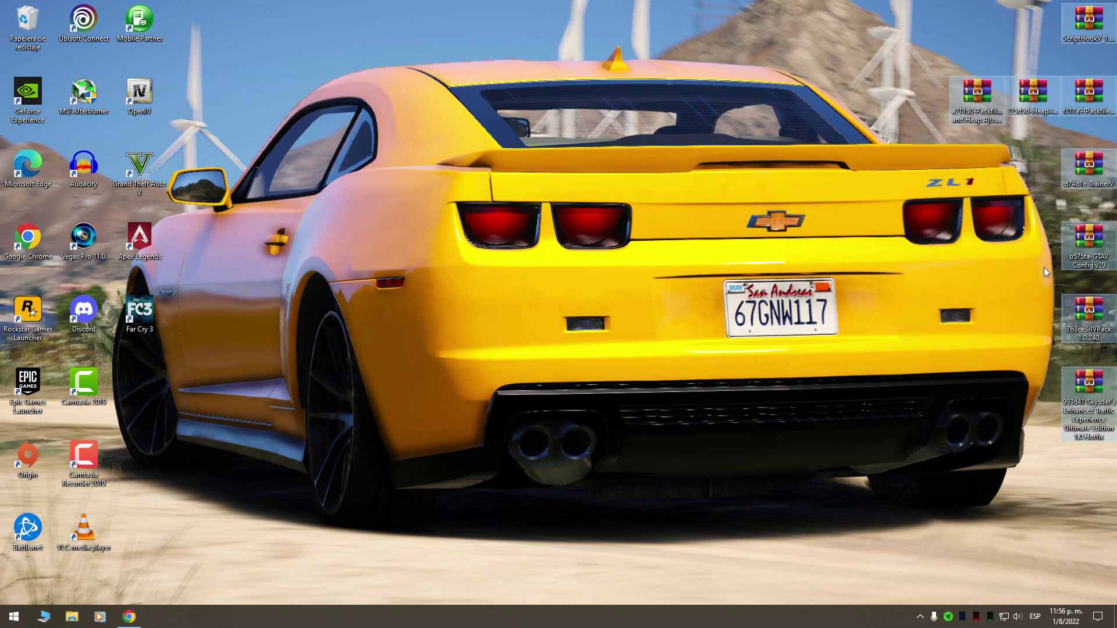
click(1091, 40)
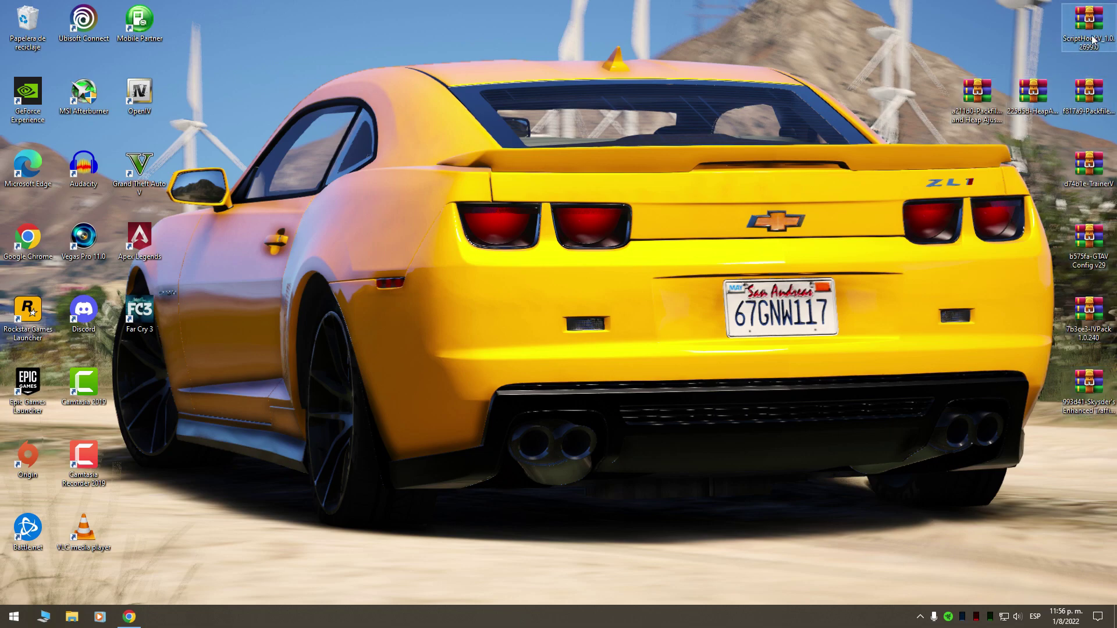
- Open ScriptHookV_1.0.2699.0.zip from the desktop and show it side by side with the D:\Juegos\Grand Theft Auto V folder
double_click(1095, 31)
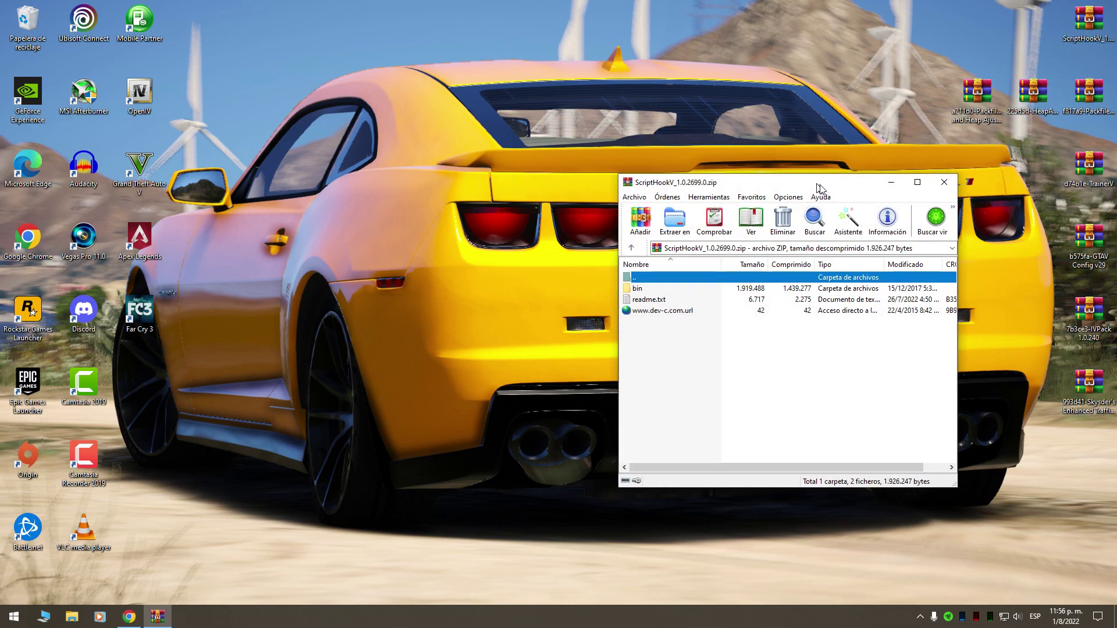
key(super+Right)
click(71, 616)
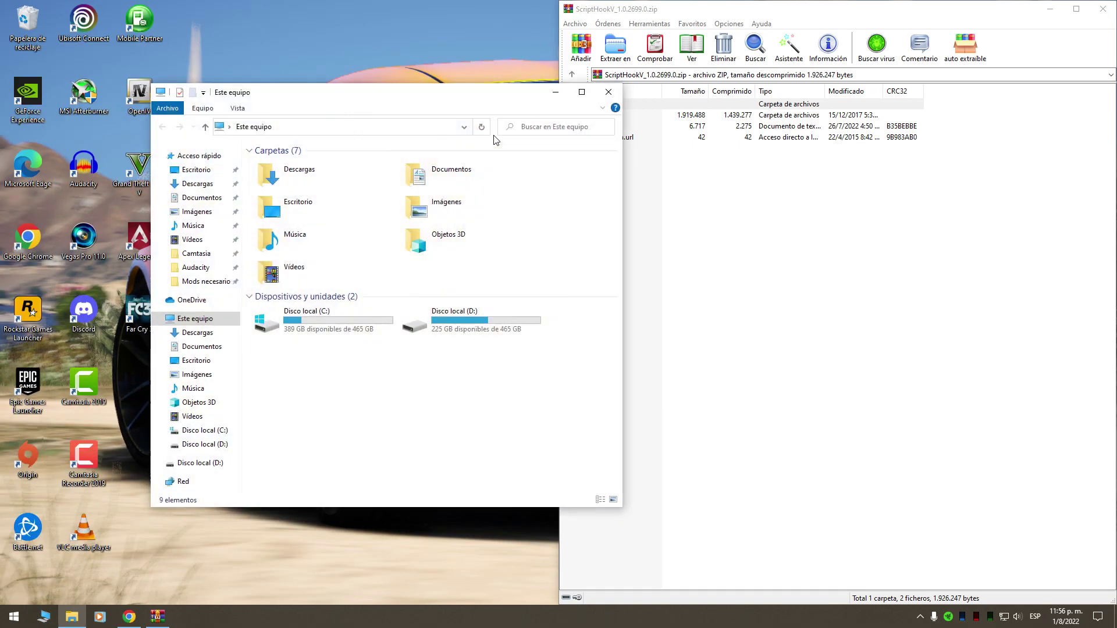
key(super+Left)
double_click(273, 206)
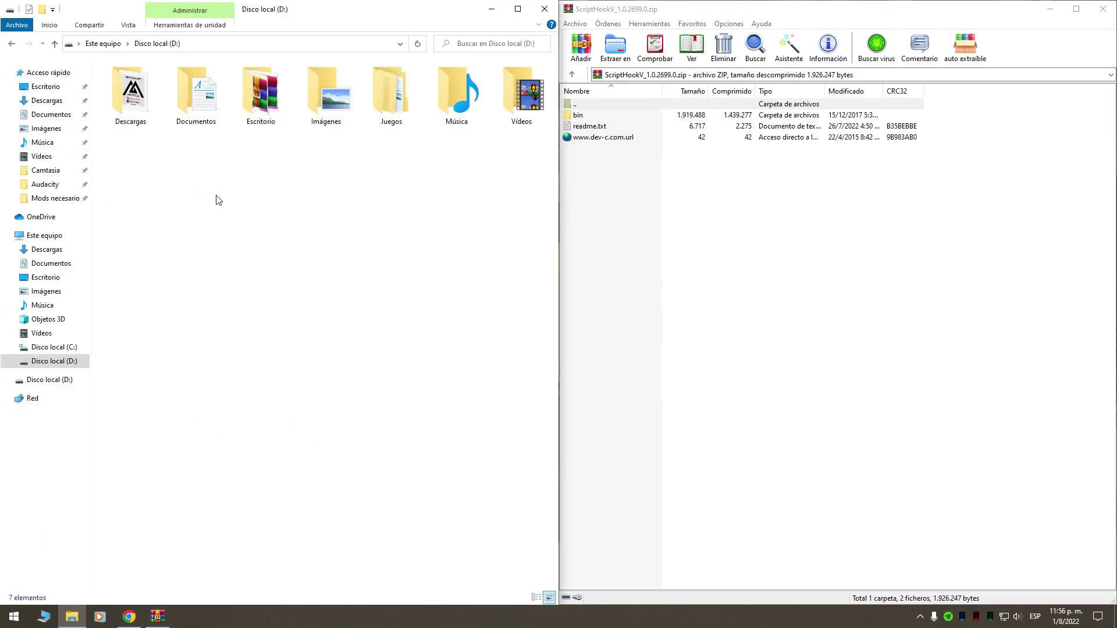
double_click(383, 107)
double_click(156, 117)
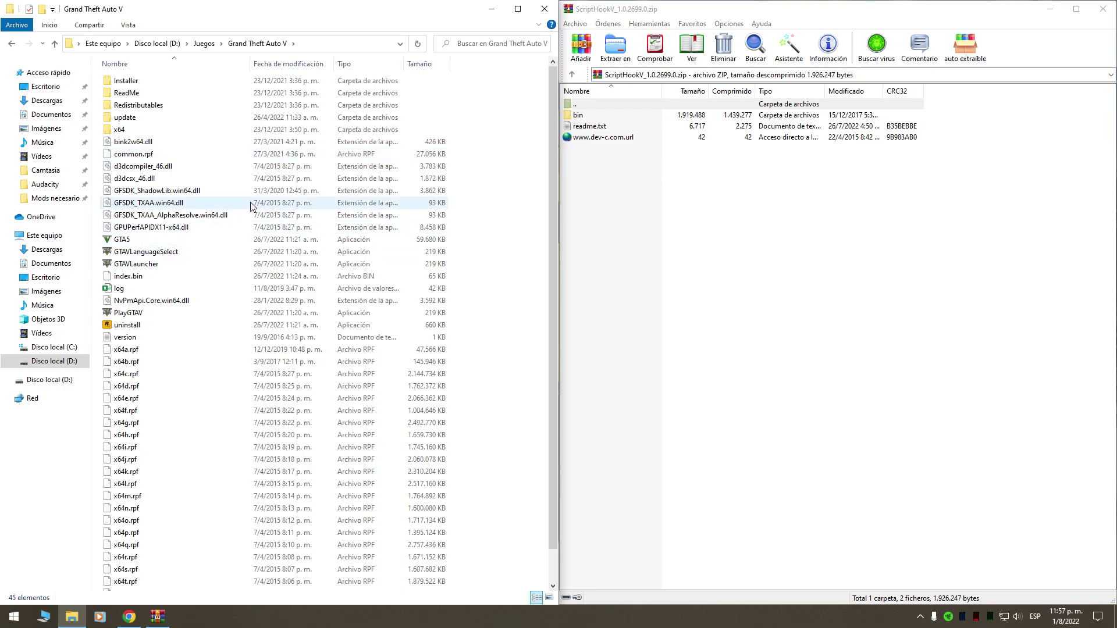
- Extract dinput8.dll, NativeTrainer.asi and ScriptHookV.dll from the archive's bin folder into the Grand Theft Auto V folder and close the archive
click(611, 115)
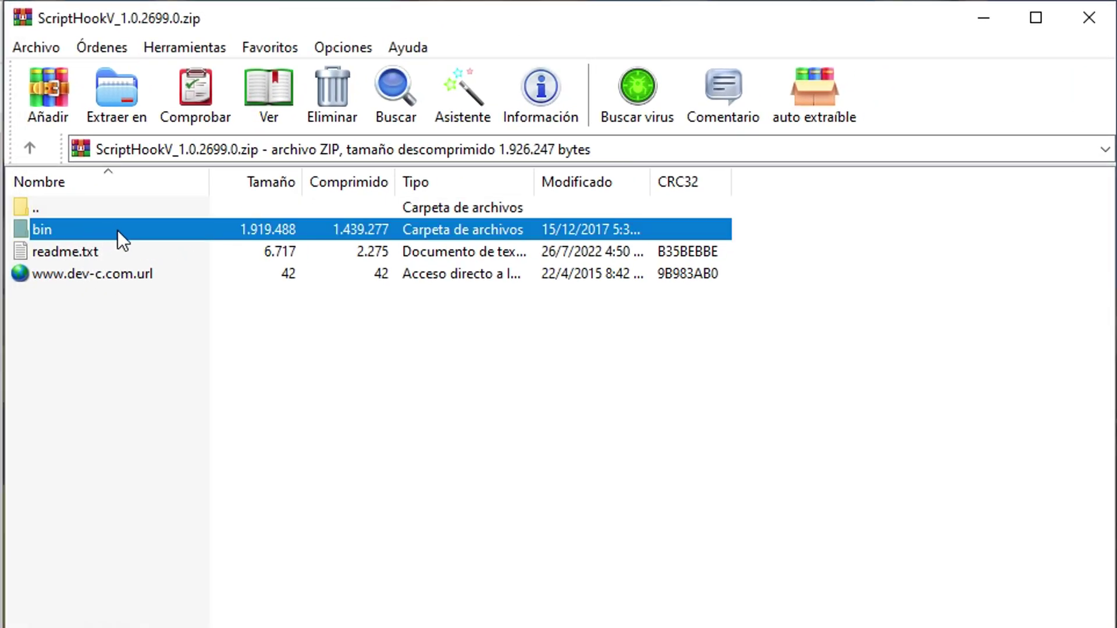
double_click(117, 229)
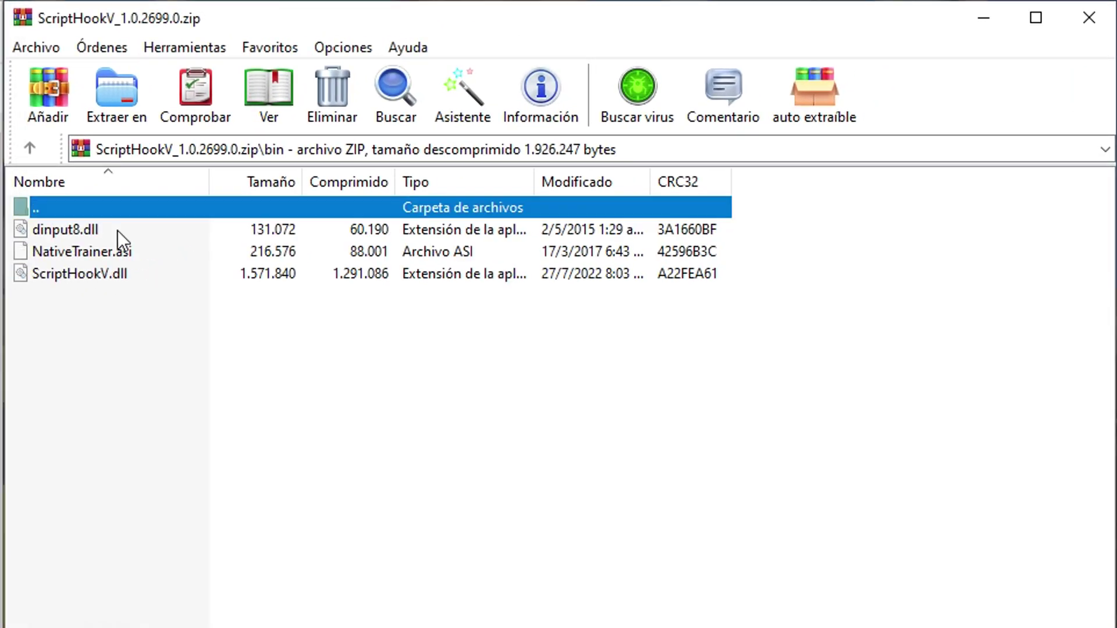
drag(163, 343, 509, 200)
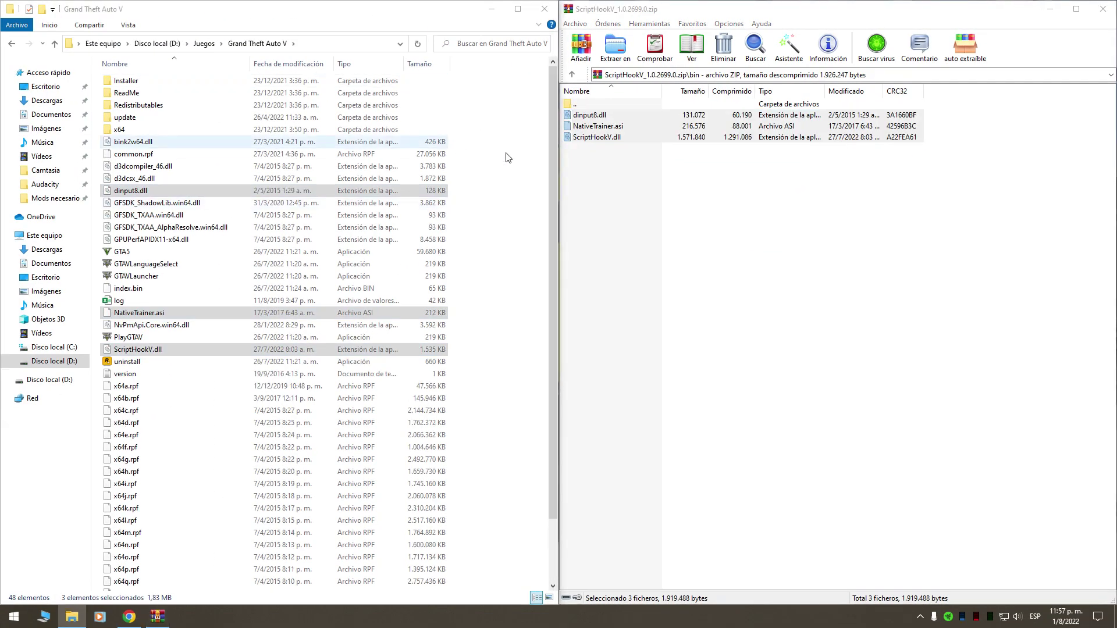
click(1103, 9)
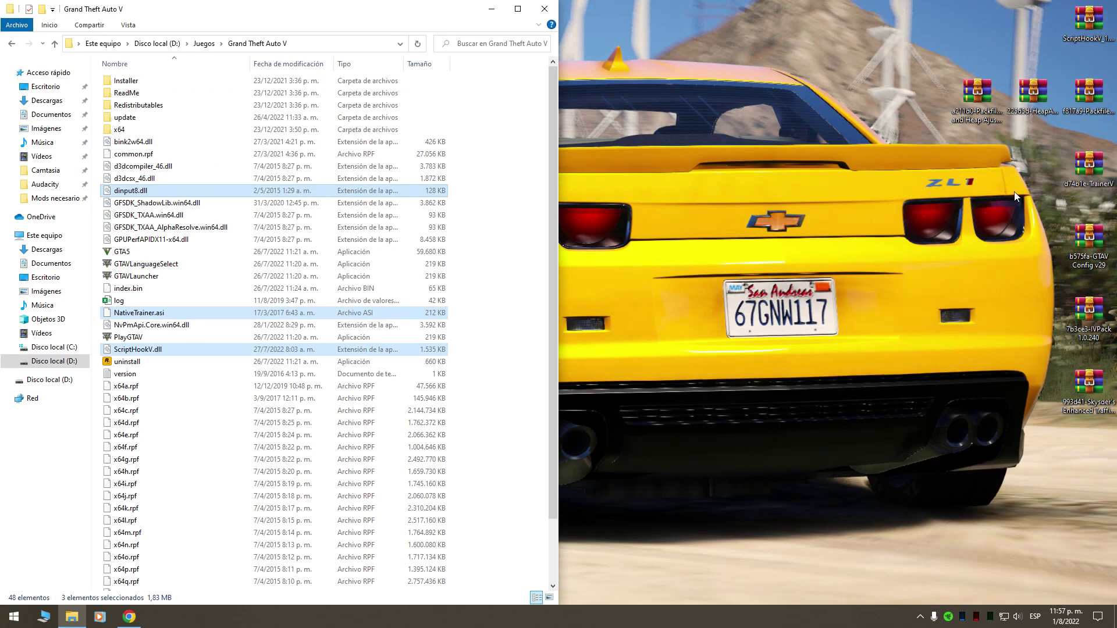
- Extract HeapAdjuster.ini and PackfileLimitAdjuster.ini from the a211d0-Packfilelimit and Heap Ajuster INI Files archive into the Grand Theft Auto V folder
double_click(981, 99)
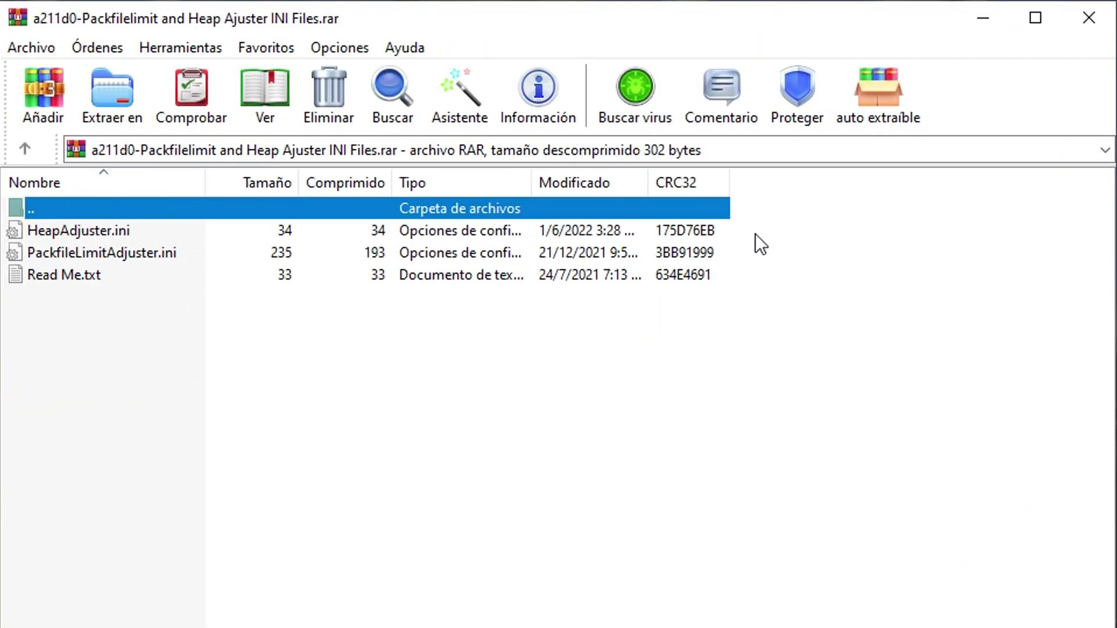
drag(756, 234, 663, 257)
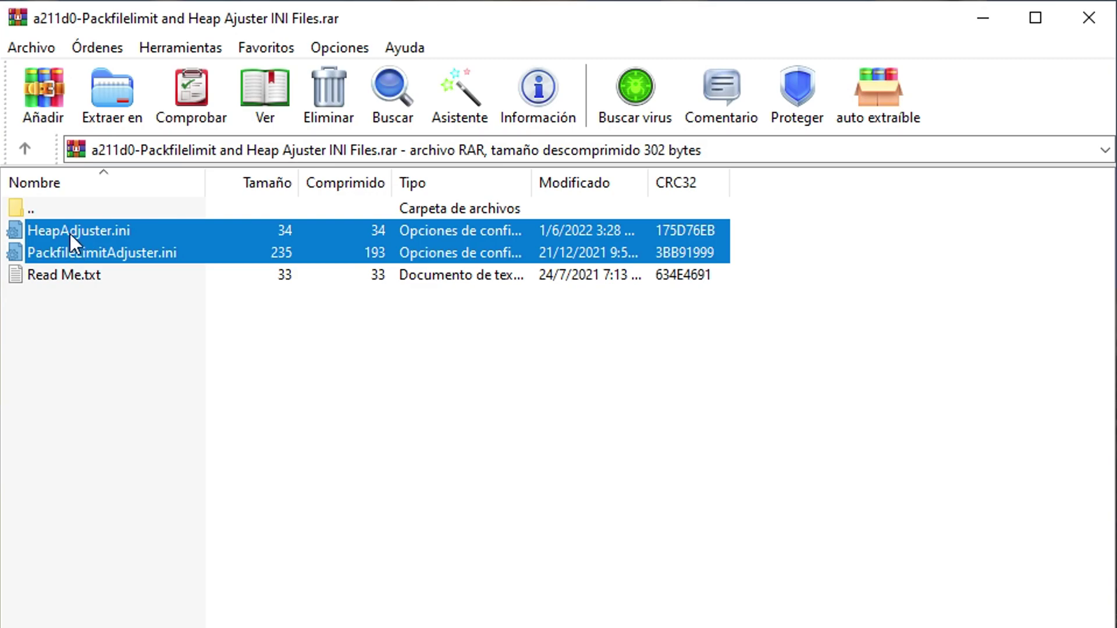
drag(70, 233, 0, 413)
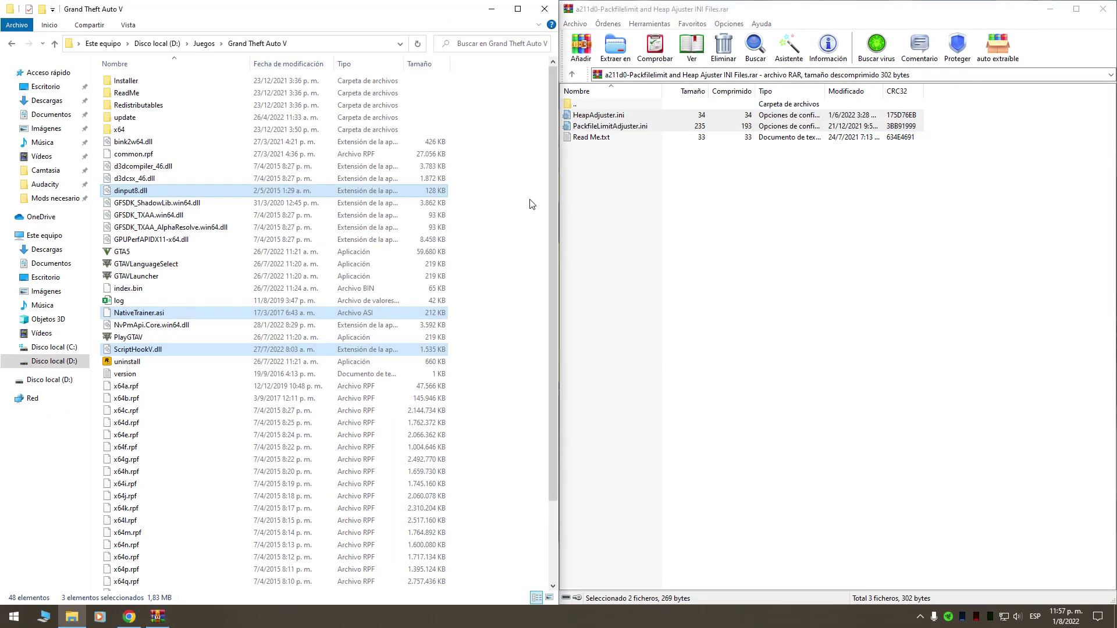
click(1104, 9)
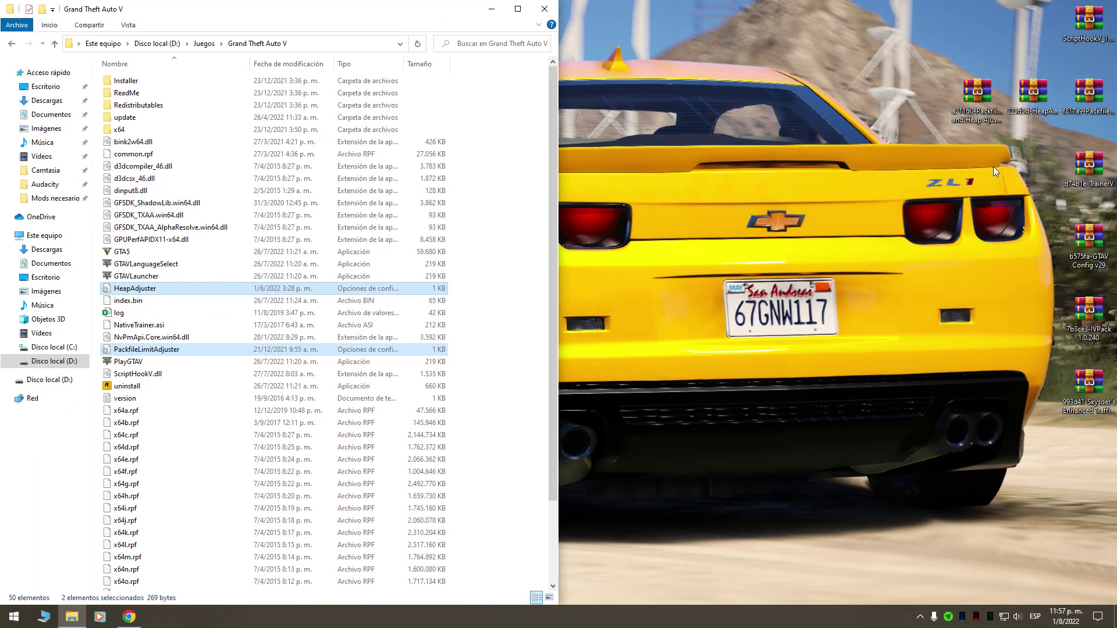
- Extract only HeapAdjuster.asi from 225d5d-HeapAdjuster-ini.zip into the Grand Theft Auto V folder and close the archive
double_click(1033, 93)
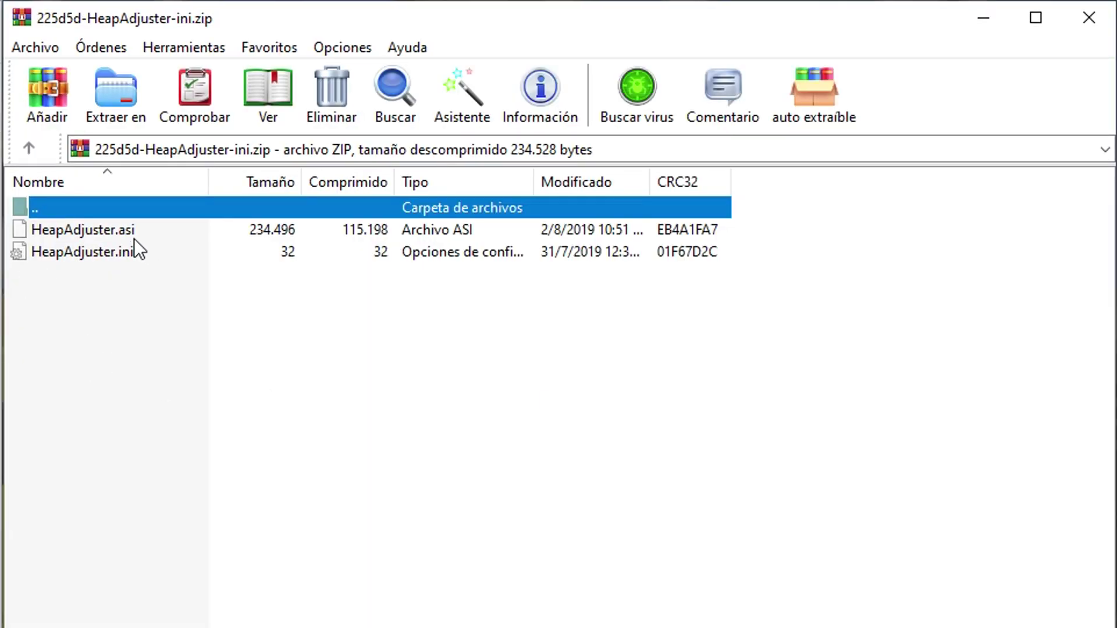
click(149, 238)
drag(146, 228, 514, 215)
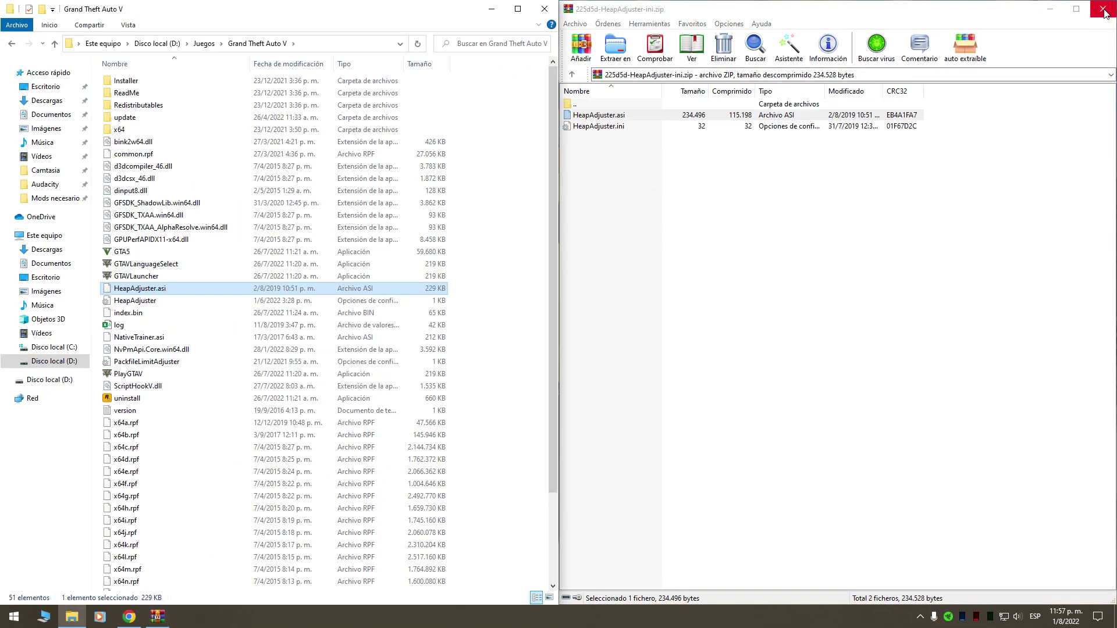
click(1104, 11)
- Extract only PackfileLimitAdjuster.asi from f817a9-PackfileLimitAdjuster.zip into the Grand Theft Auto V folder and close the archive
double_click(1088, 92)
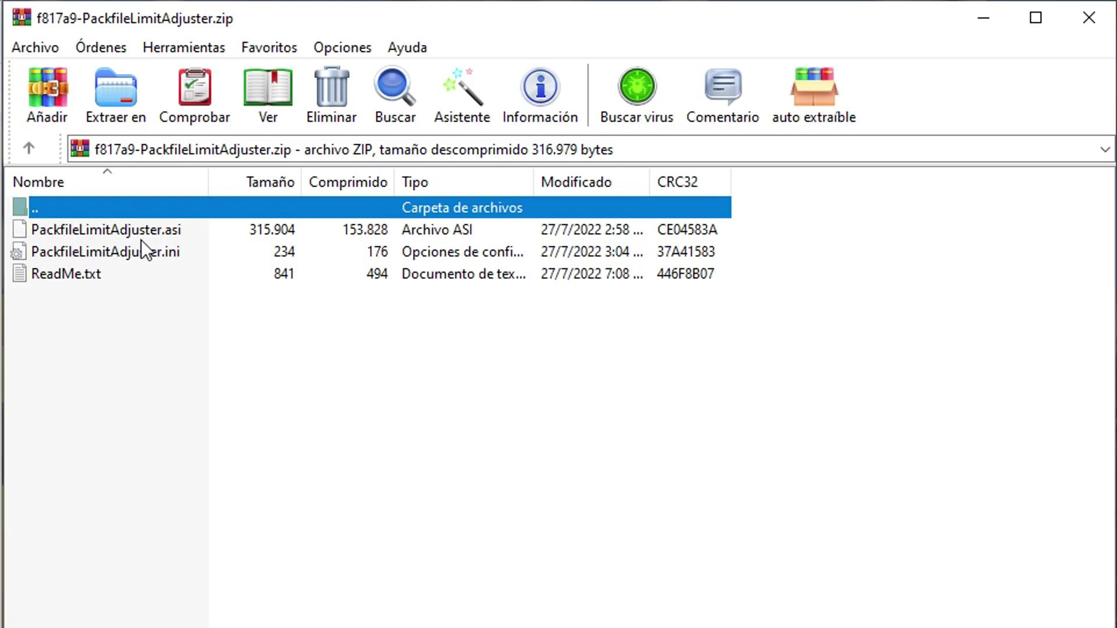
click(712, 287)
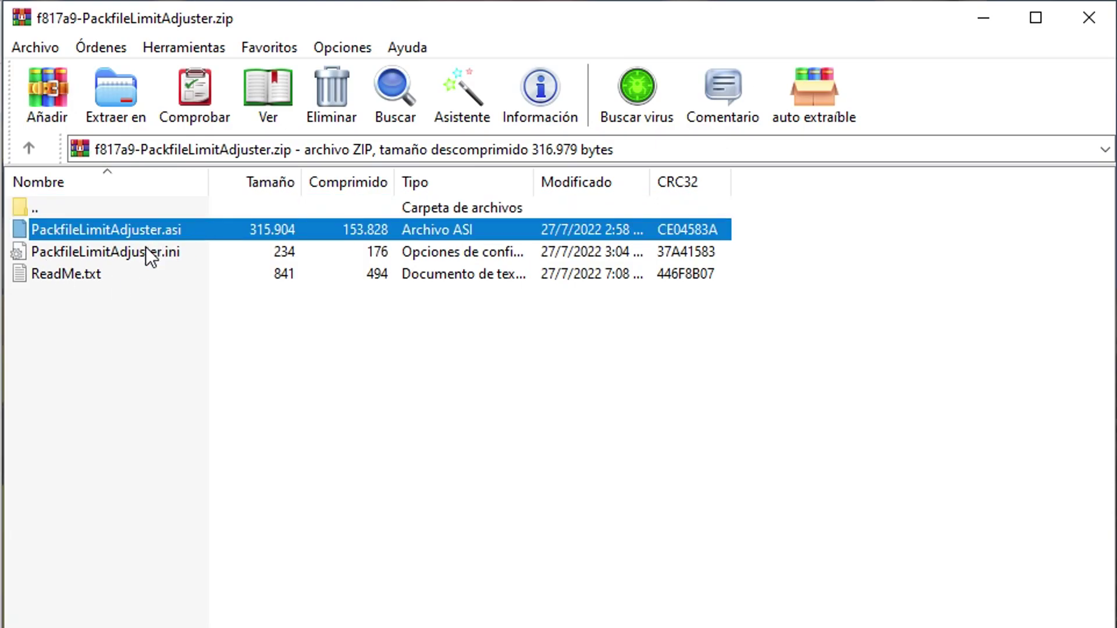
drag(188, 228, 0, 474)
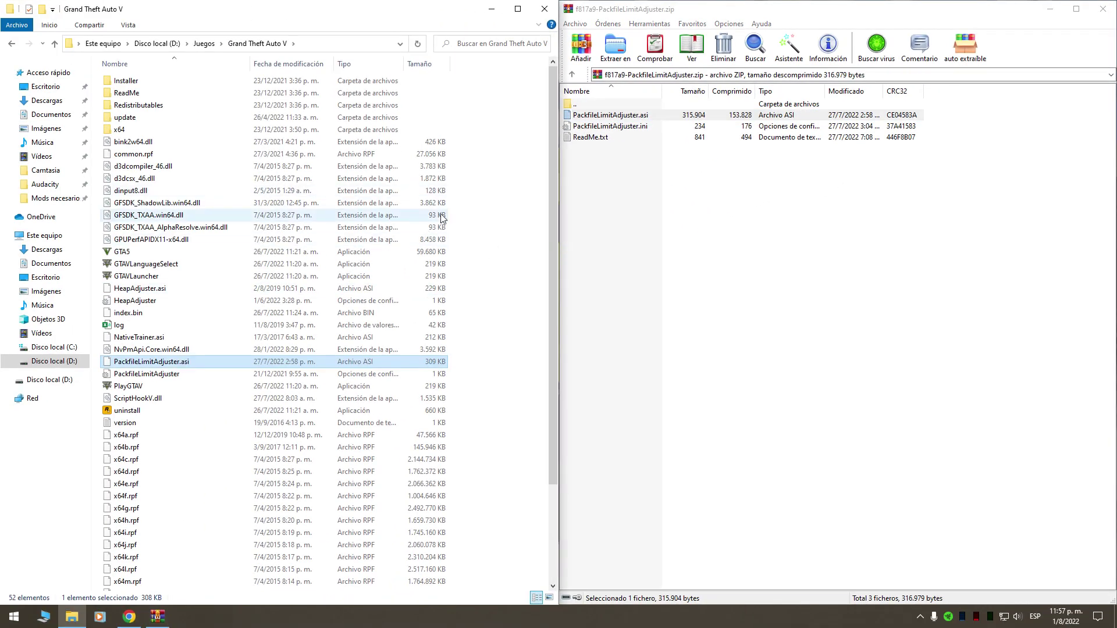
click(1102, 9)
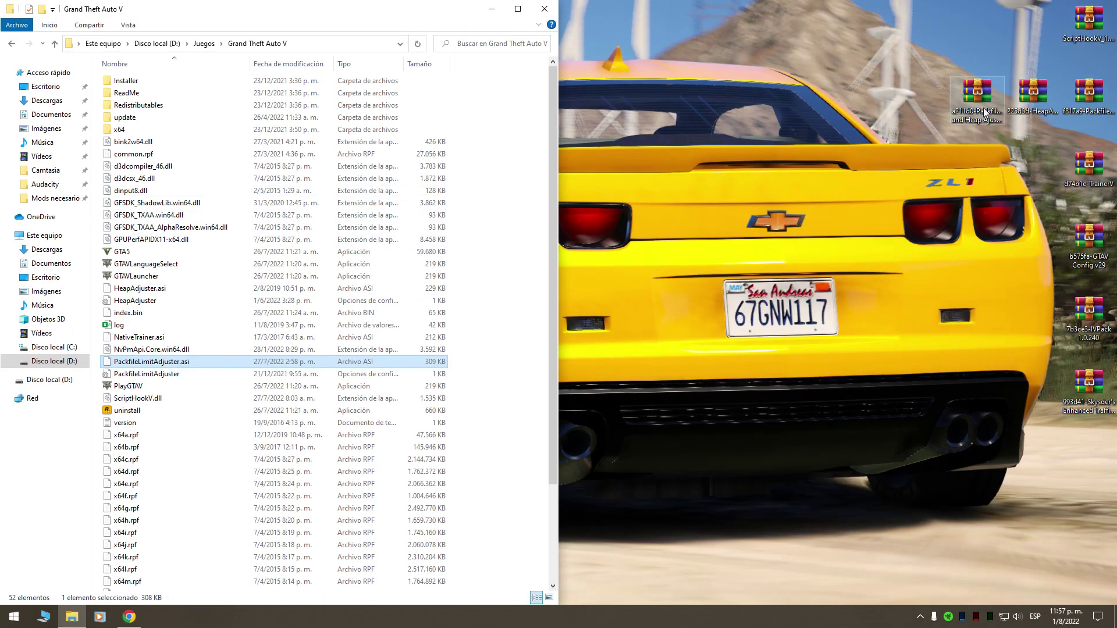
- Extract TrainerV.asi and trainerv.ini from d74b1e-TrainerV.rar into the Grand Theft Auto V folder and close the archive
double_click(1102, 165)
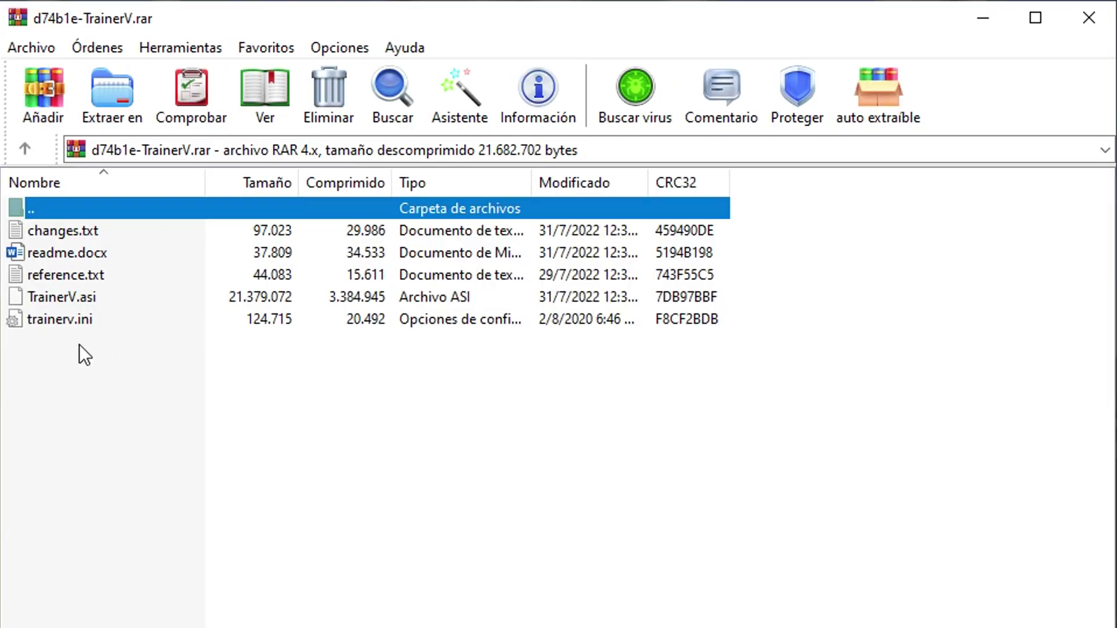
drag(149, 373, 37, 313)
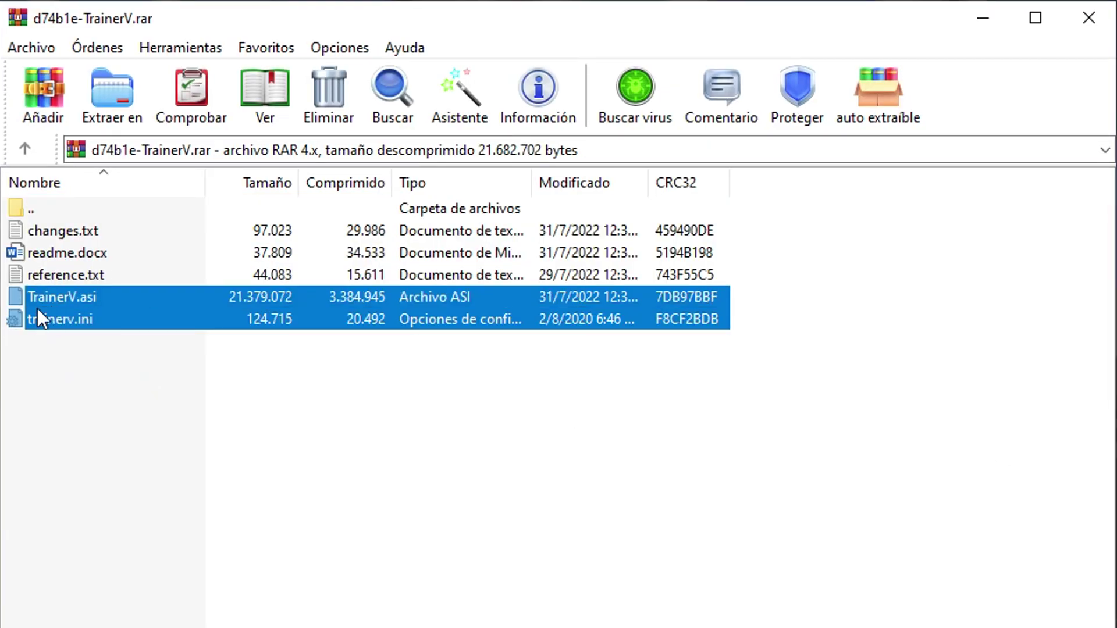
drag(104, 325, 502, 217)
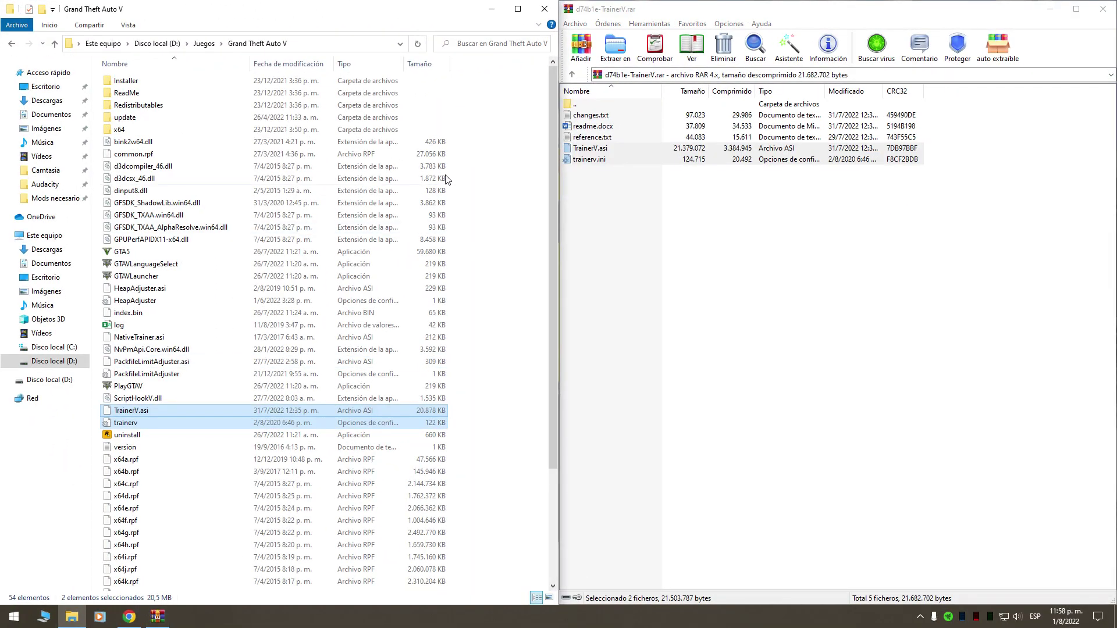
click(1102, 9)
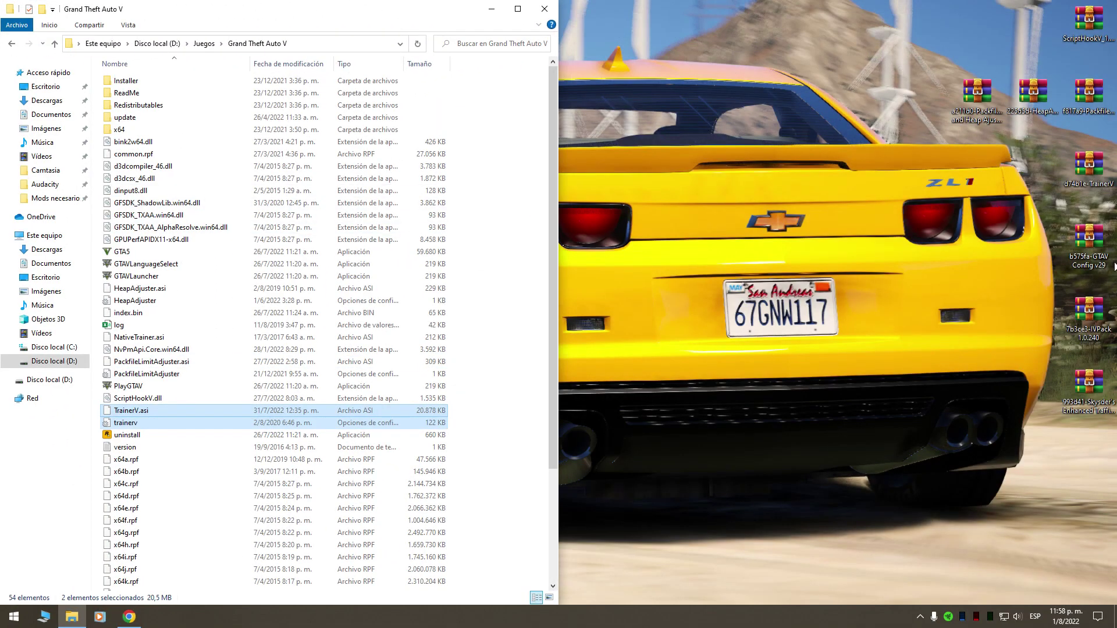
- Open b575fa-GTAV Config v29.rar and select gameconfig.xml in the v 1.0.2699 For More Mods folder "1,5x traffic 1,5x peds"
click(1086, 285)
double_click(1086, 244)
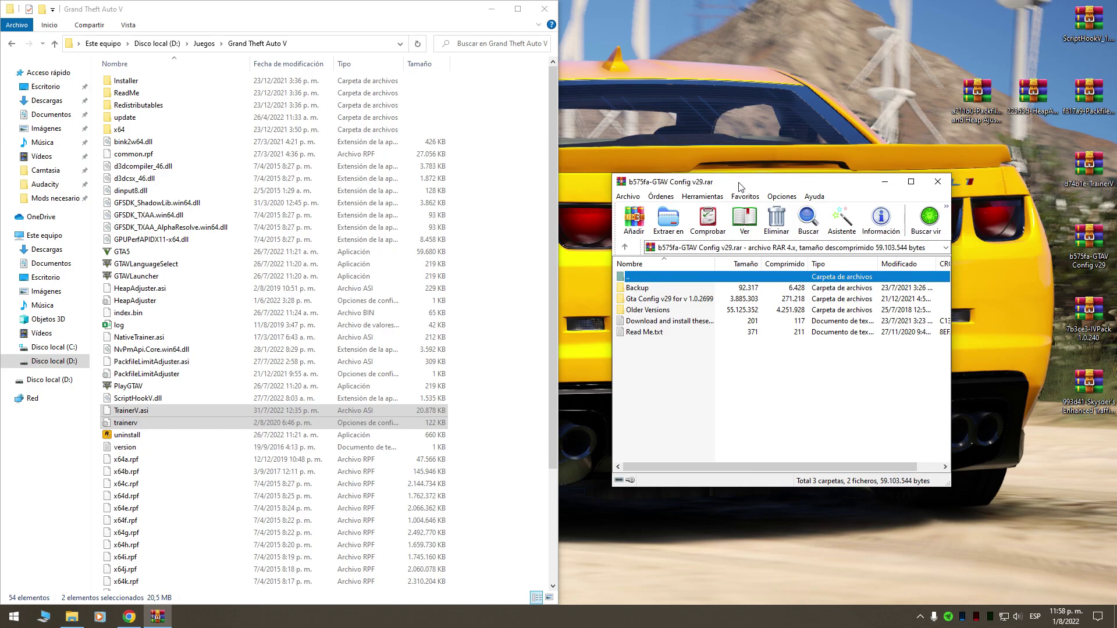
key(super+Right)
click(606, 127)
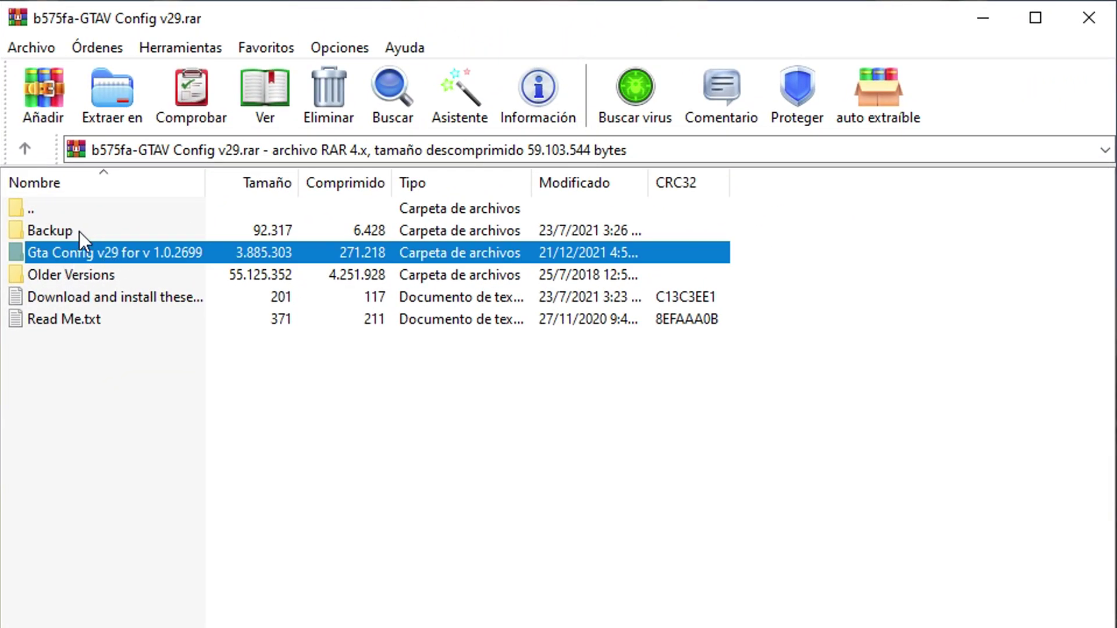
double_click(96, 254)
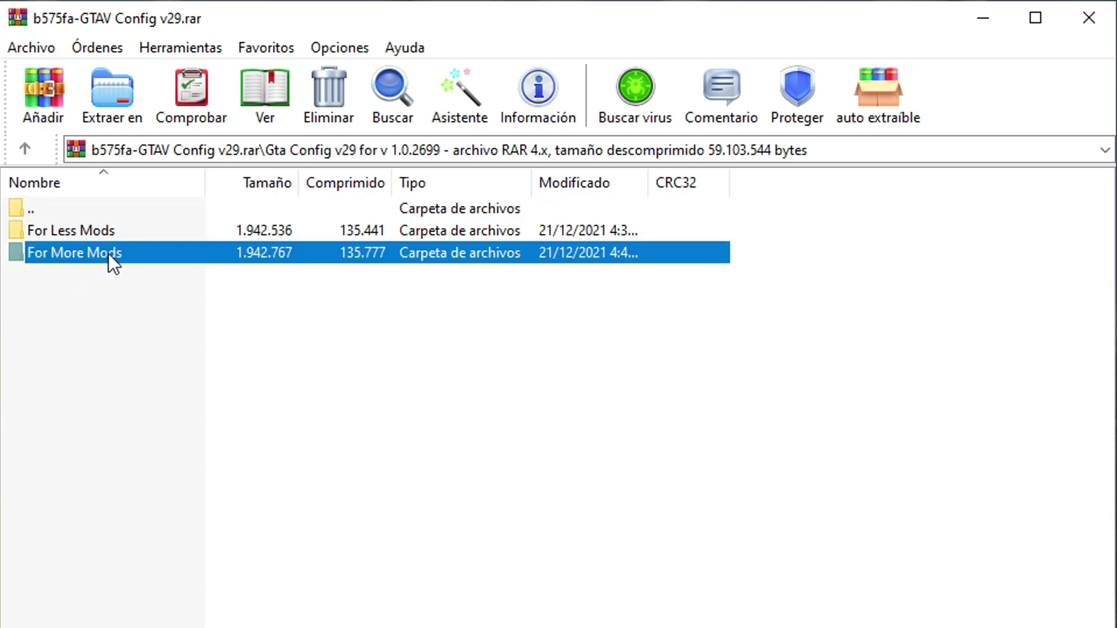
double_click(108, 253)
click(86, 343)
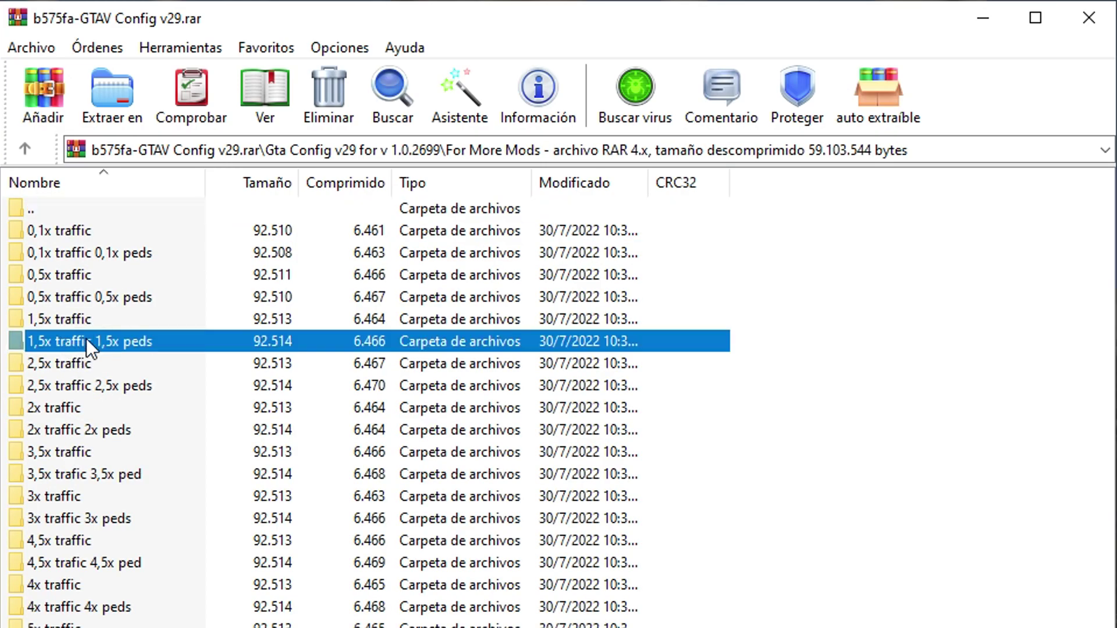
double_click(119, 340)
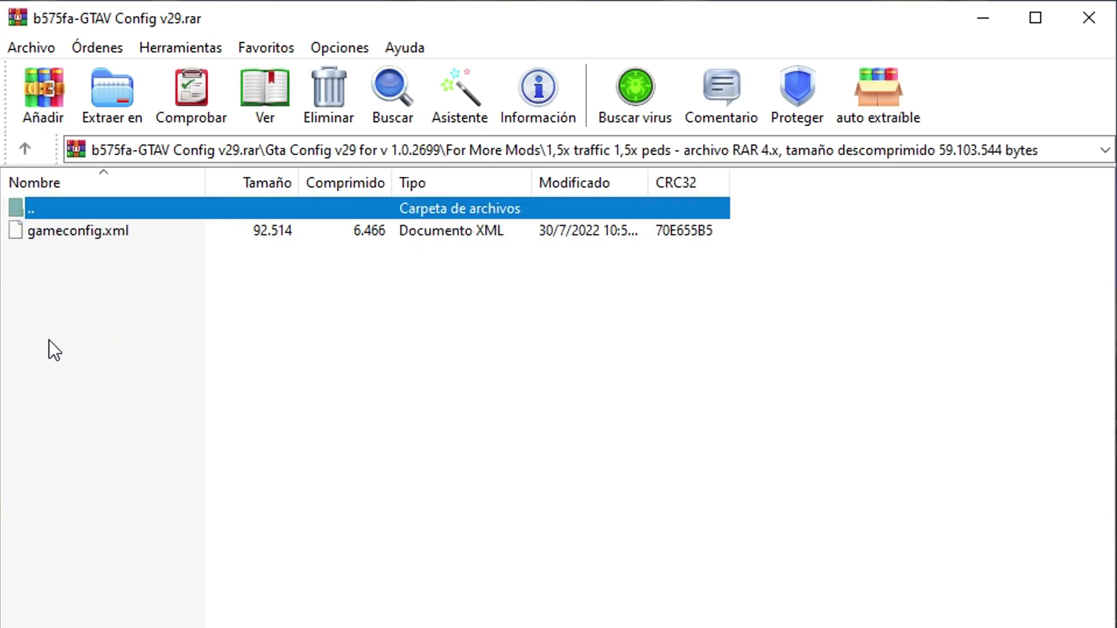
click(174, 235)
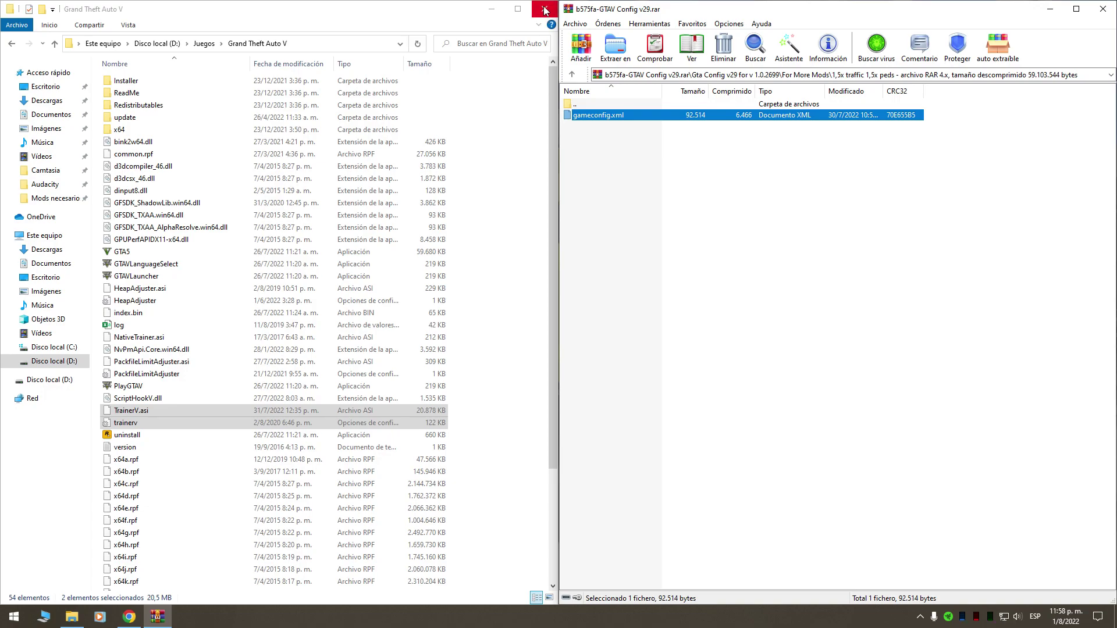
- Close the game folder window, open OpenIV for Grand Theft Auto V on Windows beside the gameconfig archive, and enable edit mode
click(545, 8)
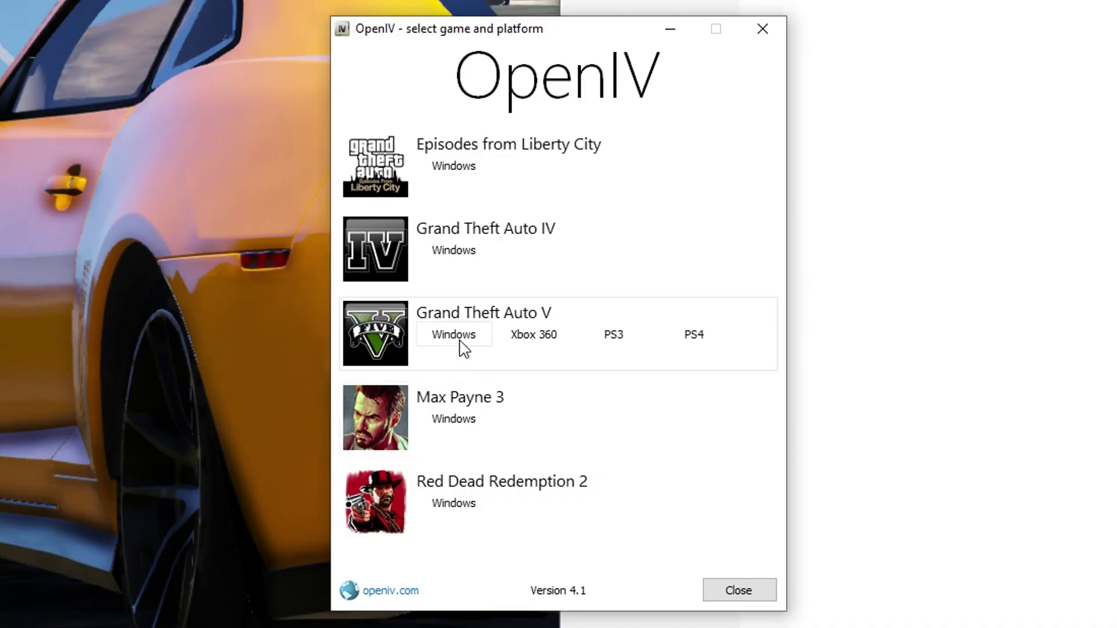
click(502, 335)
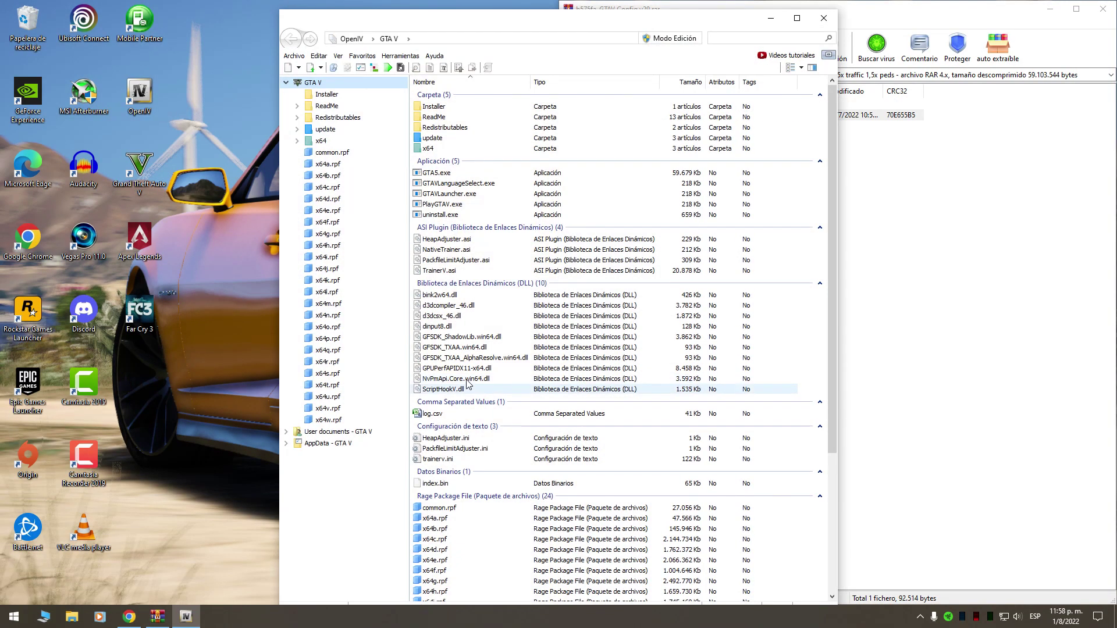
key(super+Left)
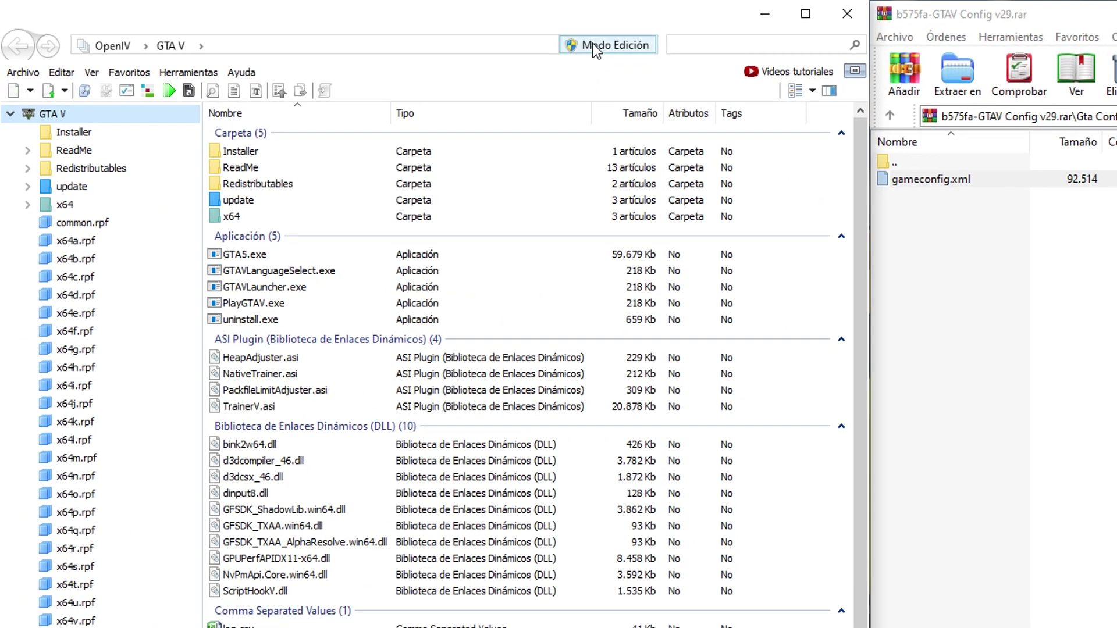
click(385, 29)
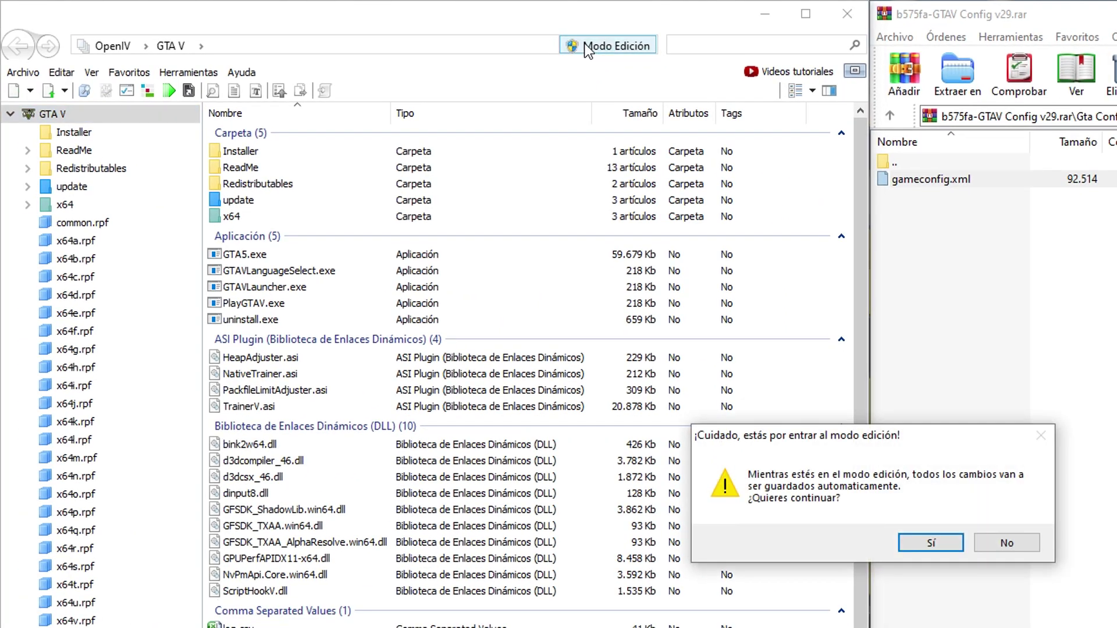
click(921, 544)
- Install the OpenIV.ASI plugin through the ASI Manager and accept creating the "mods" folder, leaving openCamera uninstalled
click(227, 72)
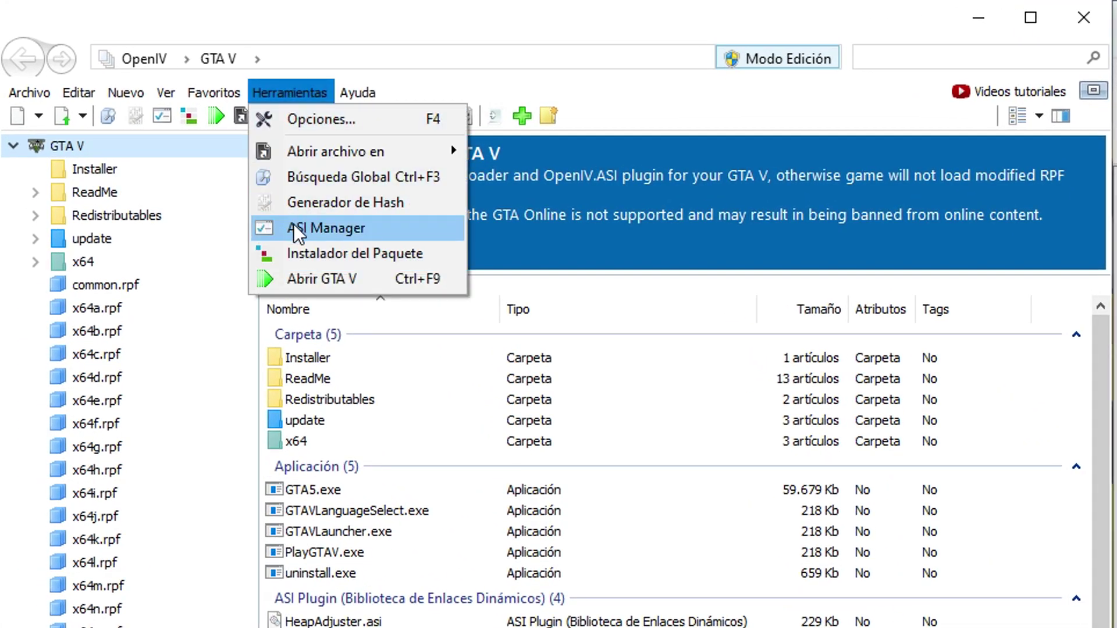
click(314, 228)
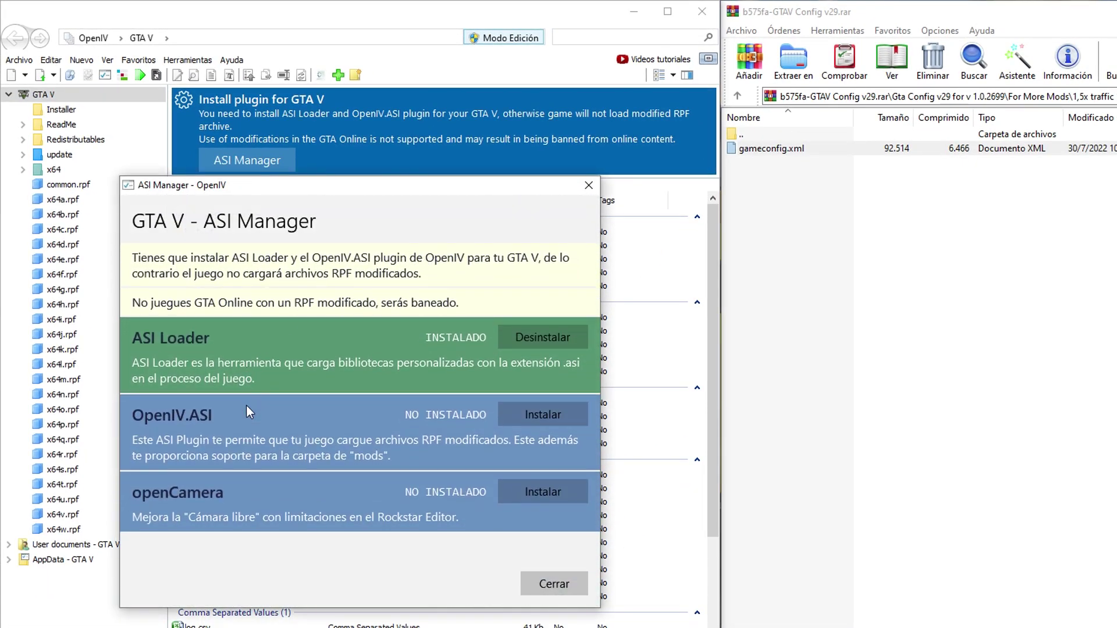
click(560, 414)
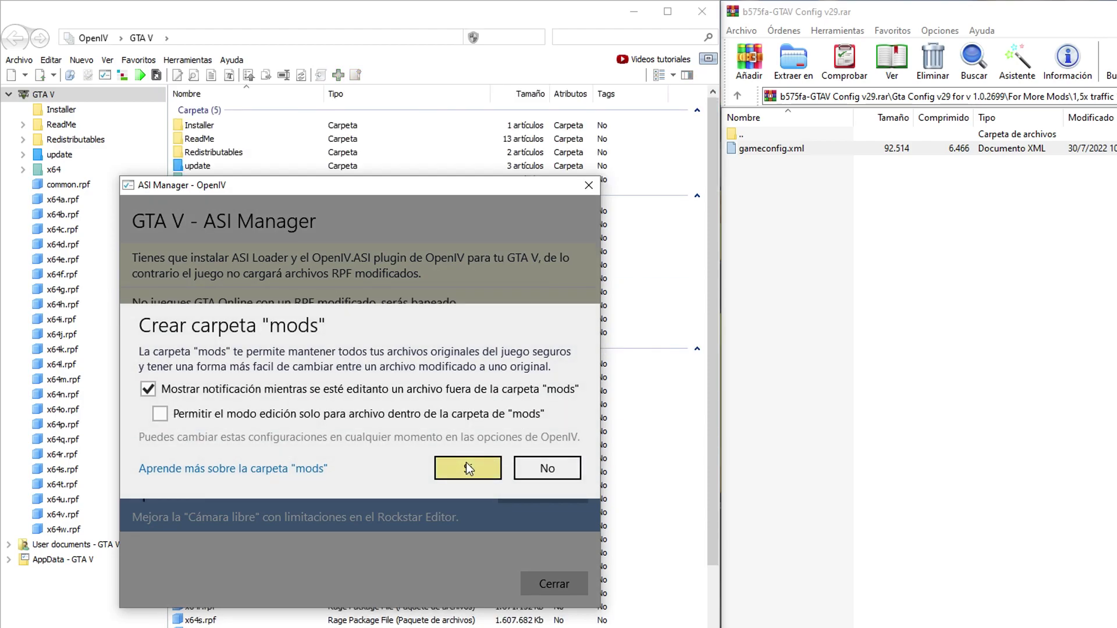
click(465, 468)
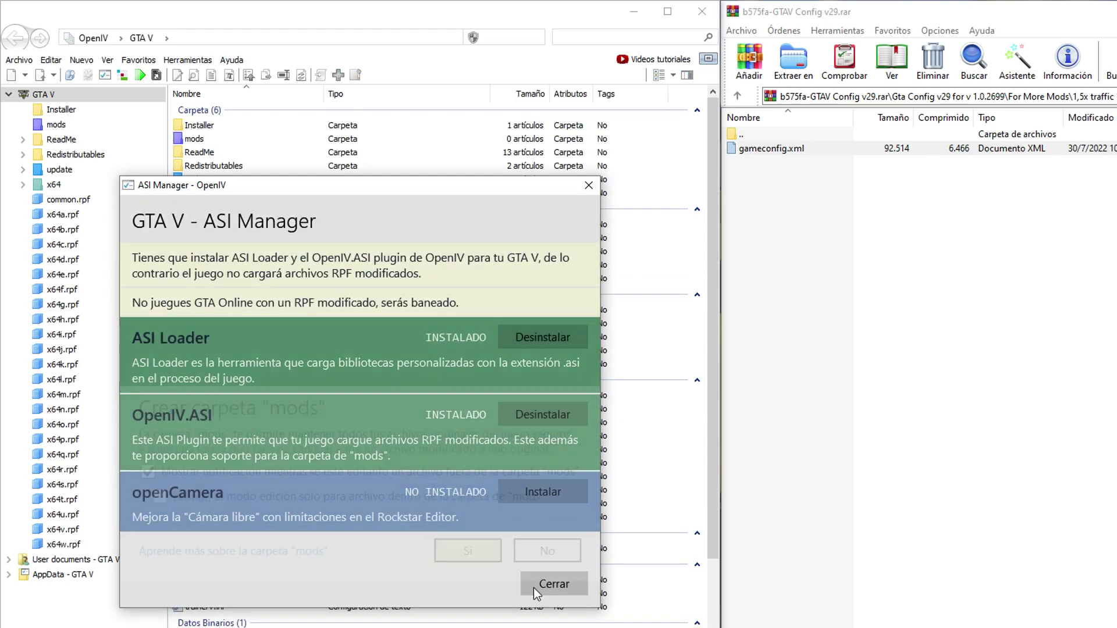
click(547, 585)
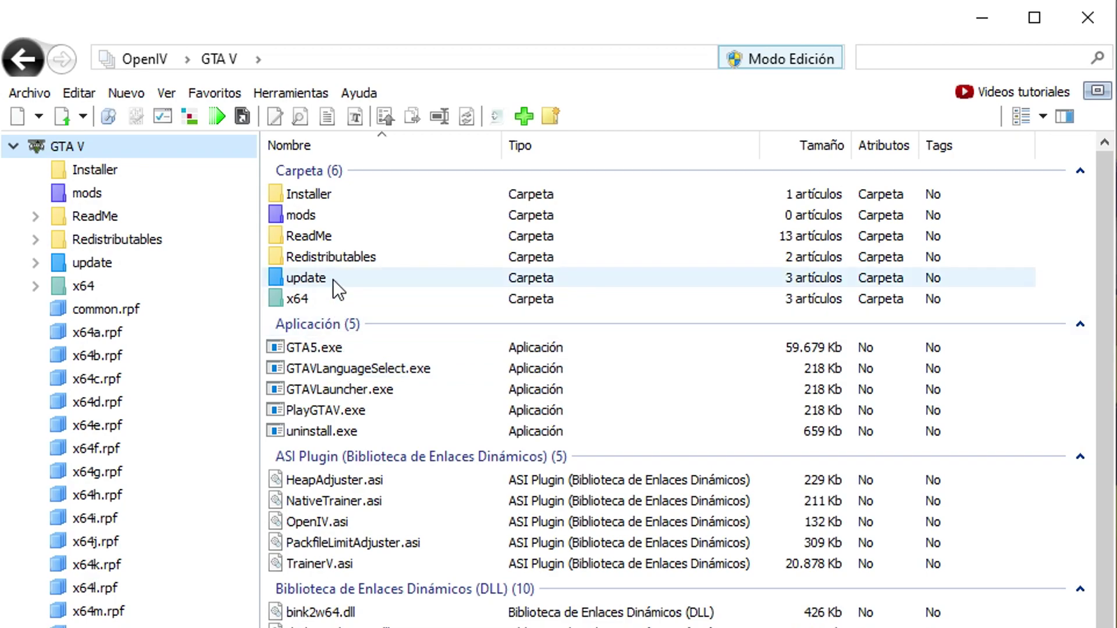
- Copy update.rpf from the game's update folder into the "mods" folder
double_click(333, 279)
click(339, 245)
right_click(353, 244)
click(399, 498)
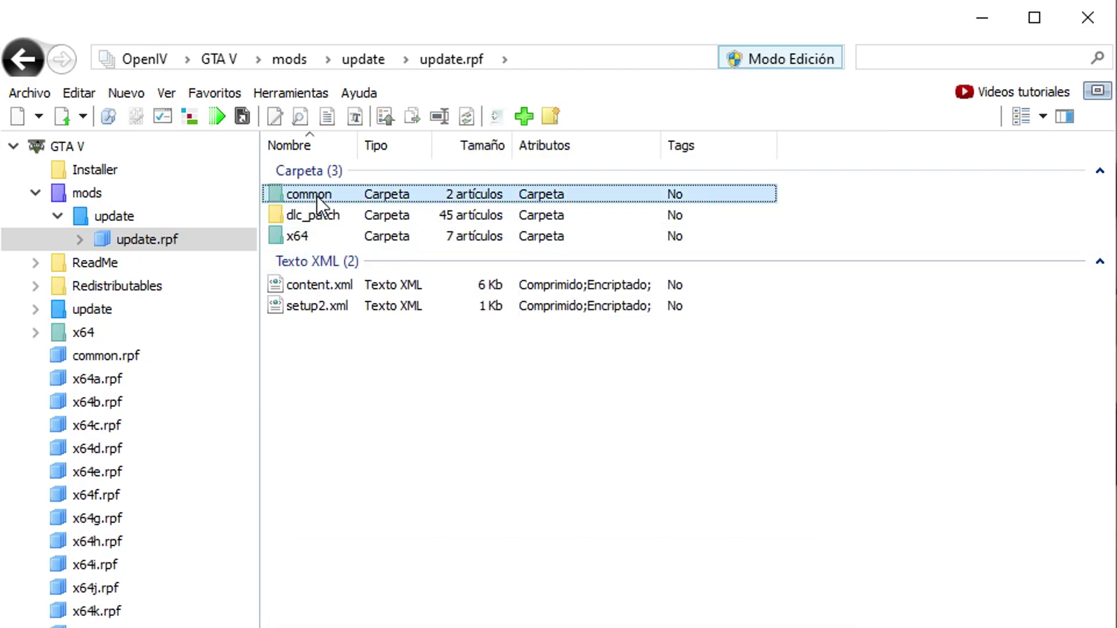
- Add gameconfig.xml from the archive to common\data inside the mods copy of update.rpf, and close the archive
double_click(316, 196)
double_click(329, 195)
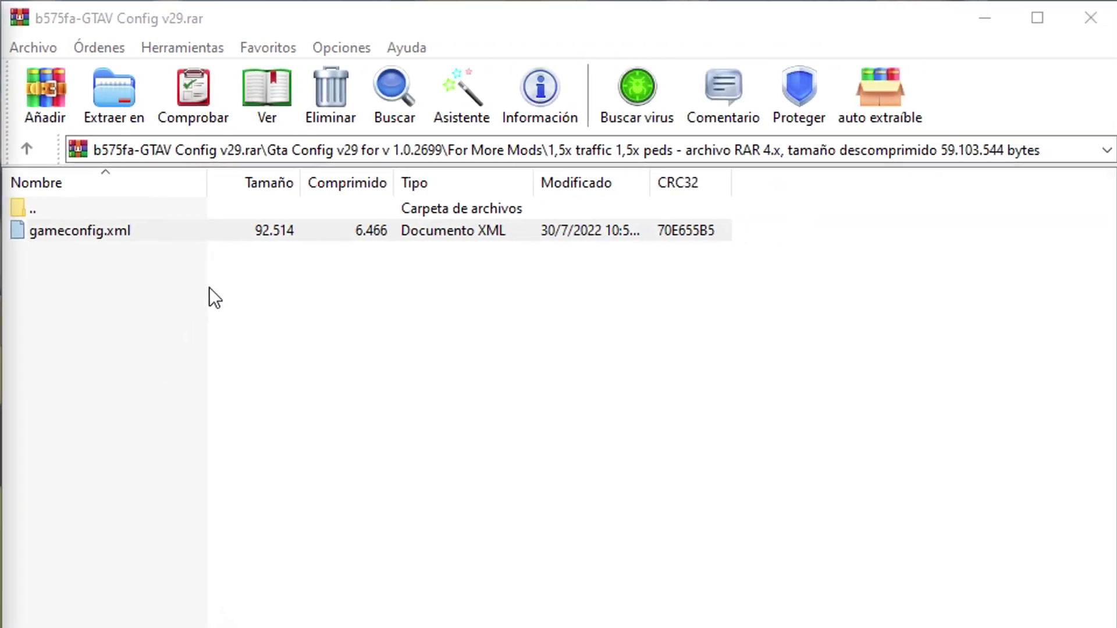
click(164, 231)
key(F2)
click(148, 270)
key(ctrl+a)
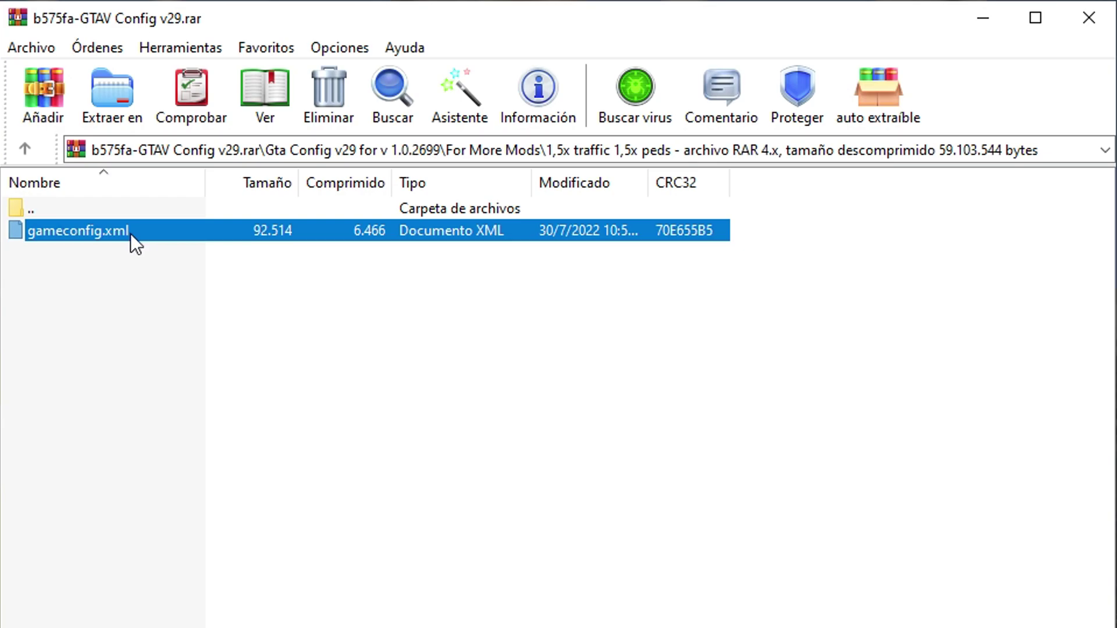
drag(138, 232, 0, 515)
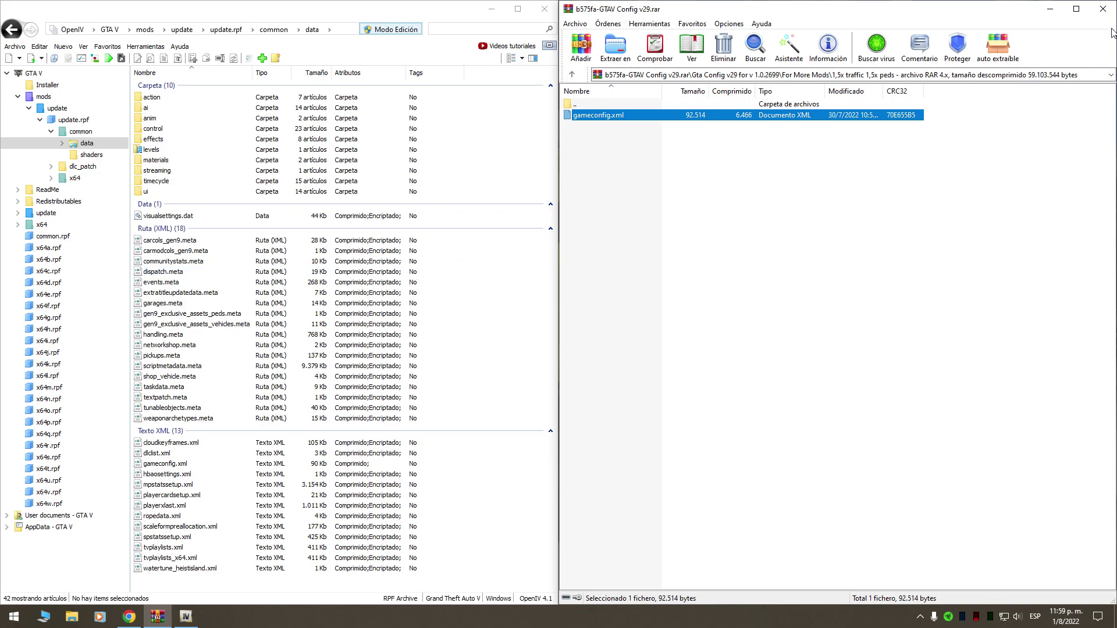
click(1102, 8)
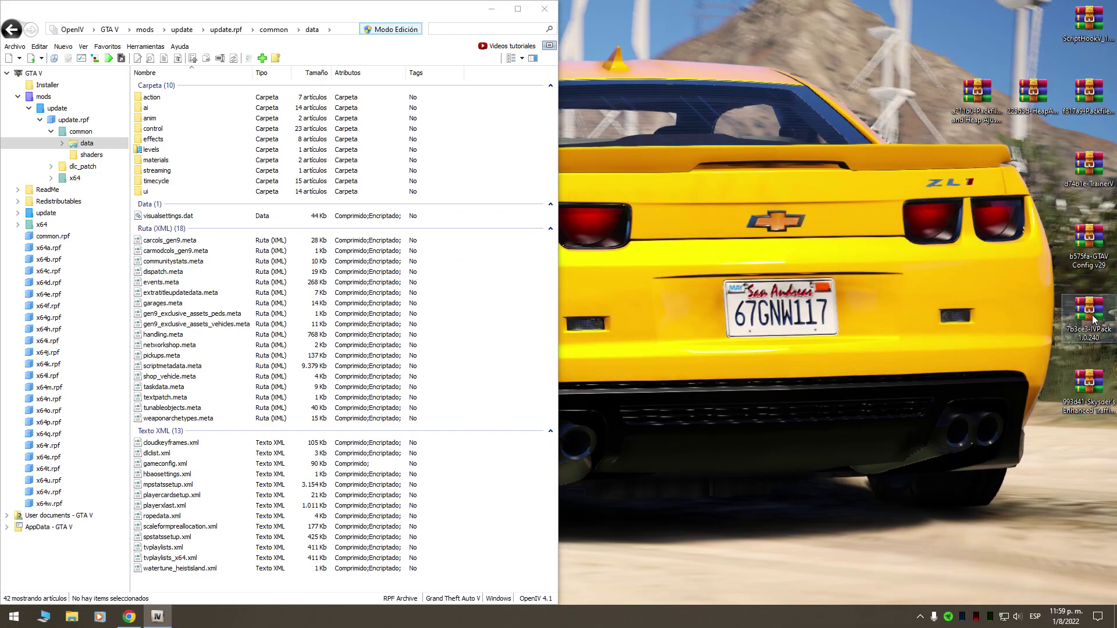
- Open the 7b3ce3-IVPack 1.0.240.7z archive from the desktop and load IVPack.oiv into OpenIV's package installer
click(1076, 324)
double_click(1093, 313)
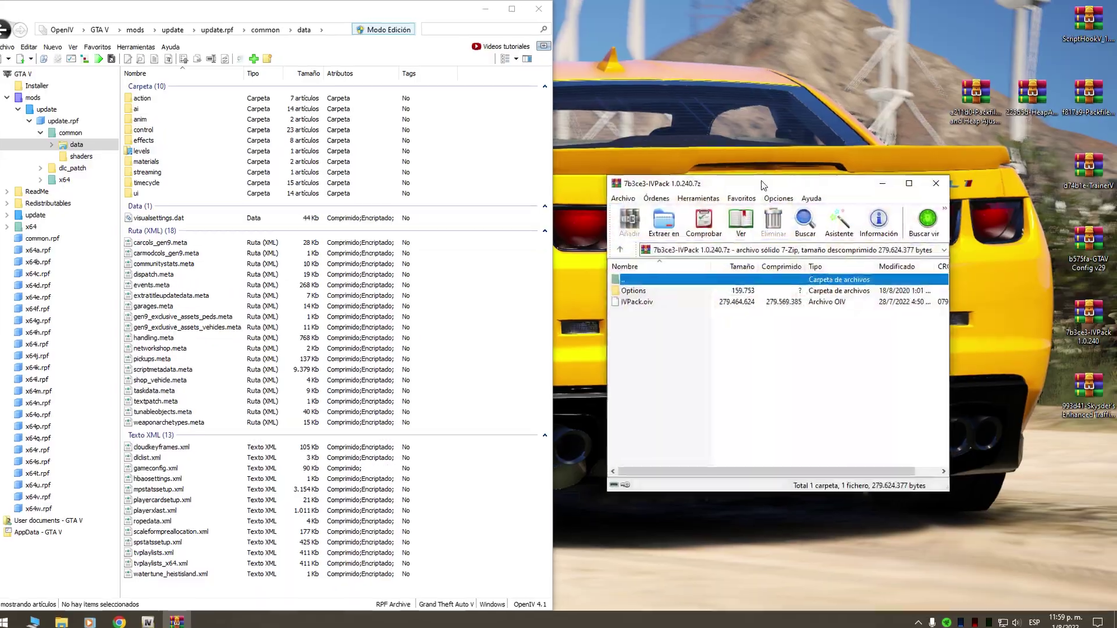
key(Down)
key(Down)
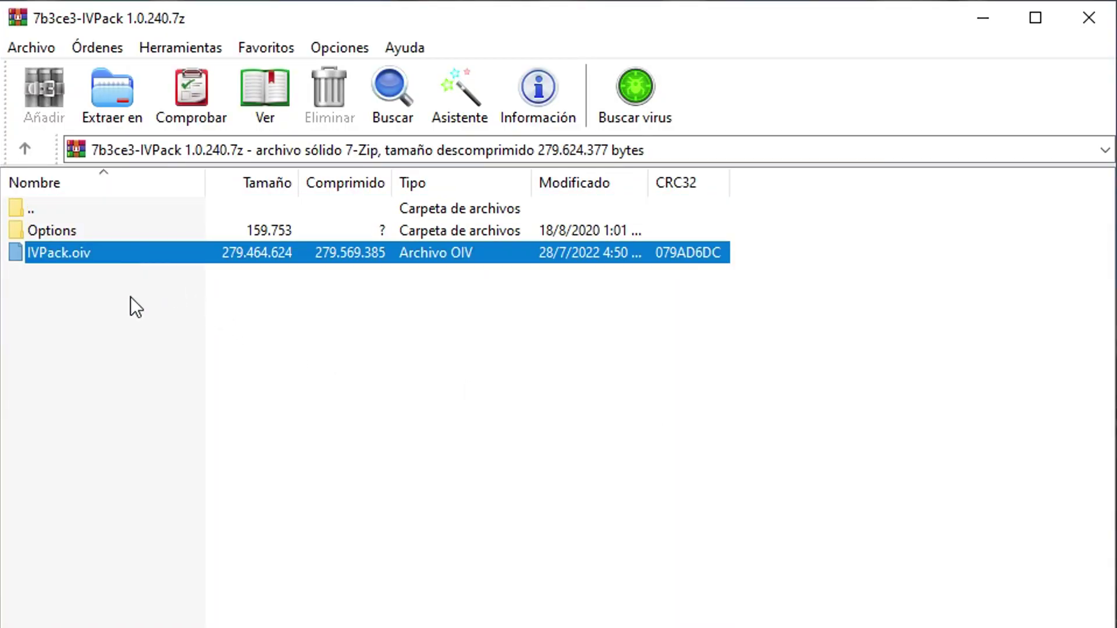
double_click(104, 254)
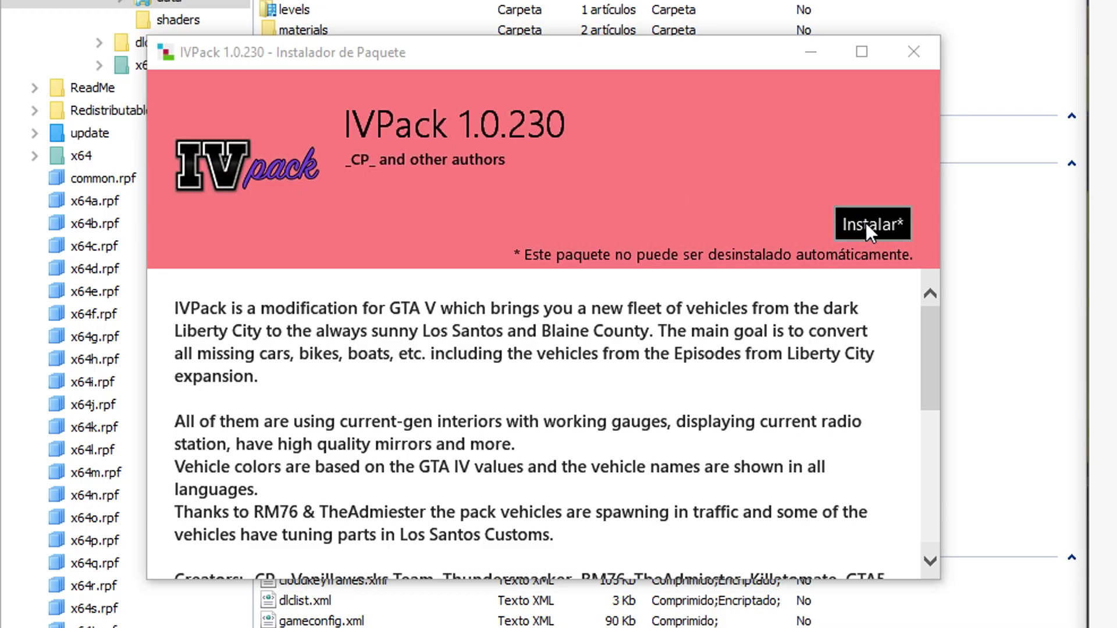
- Install the IVPack package into the "mods" folder and close the package installer
click(445, 259)
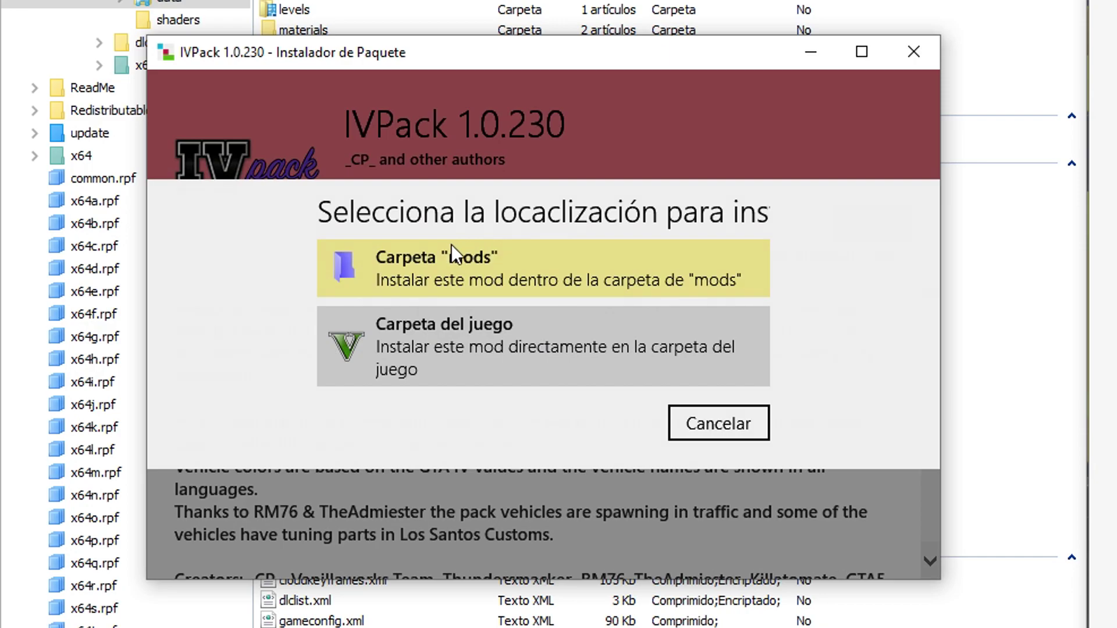
click(464, 270)
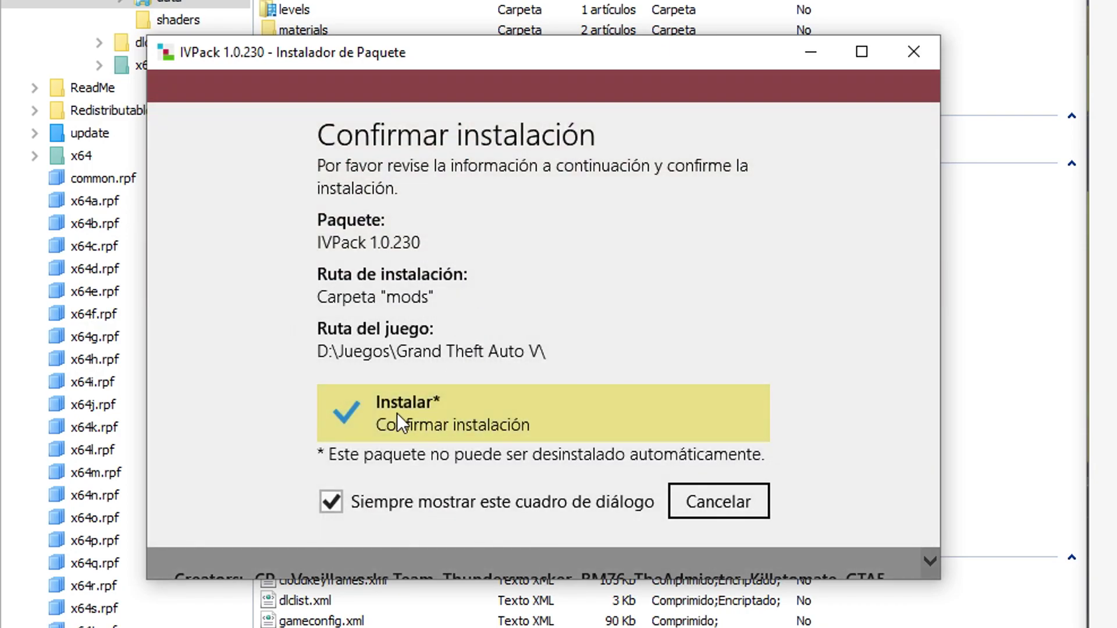
click(415, 394)
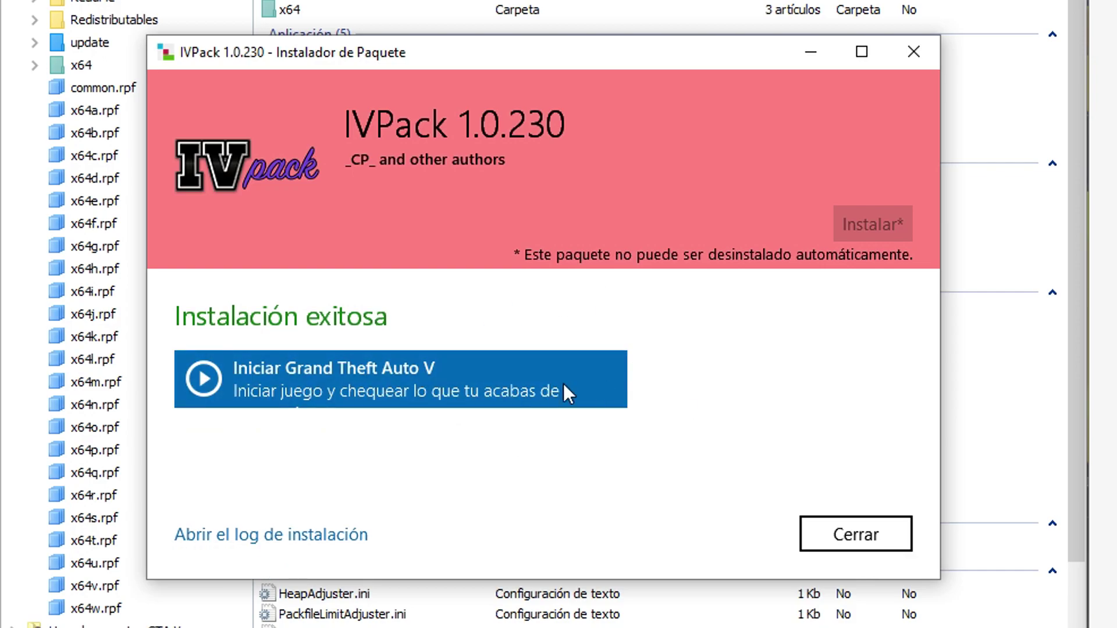
click(849, 538)
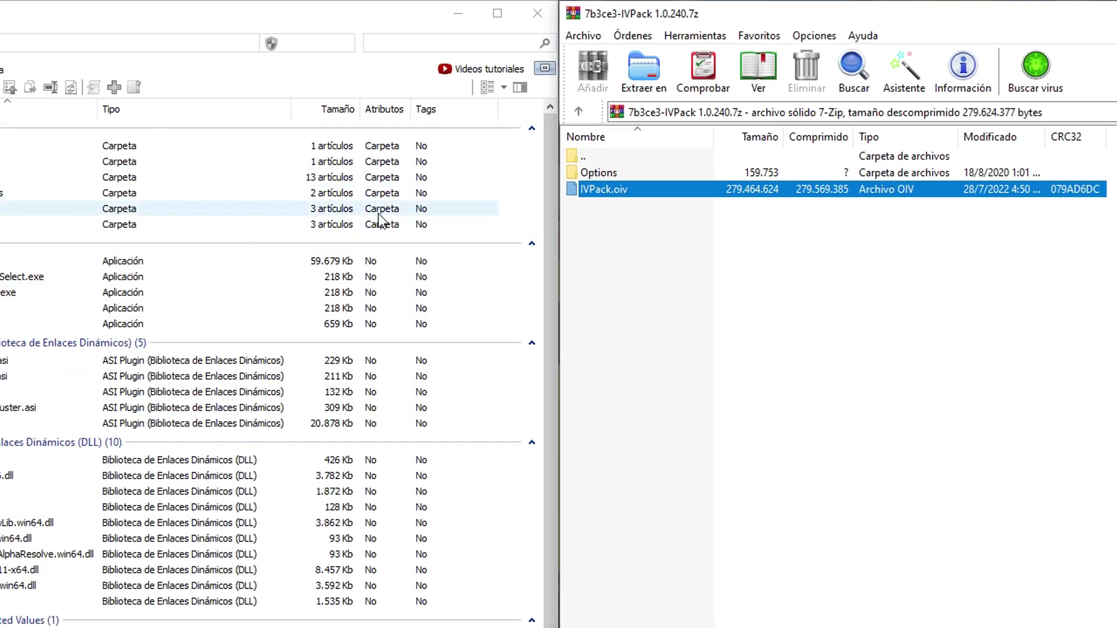
- Enable edit mode in OpenIV and preview IVP_Uninstaller.oiv from the archive's Options\Uninstaller folder, closing the package installer without installing it
double_click(634, 173)
double_click(640, 173)
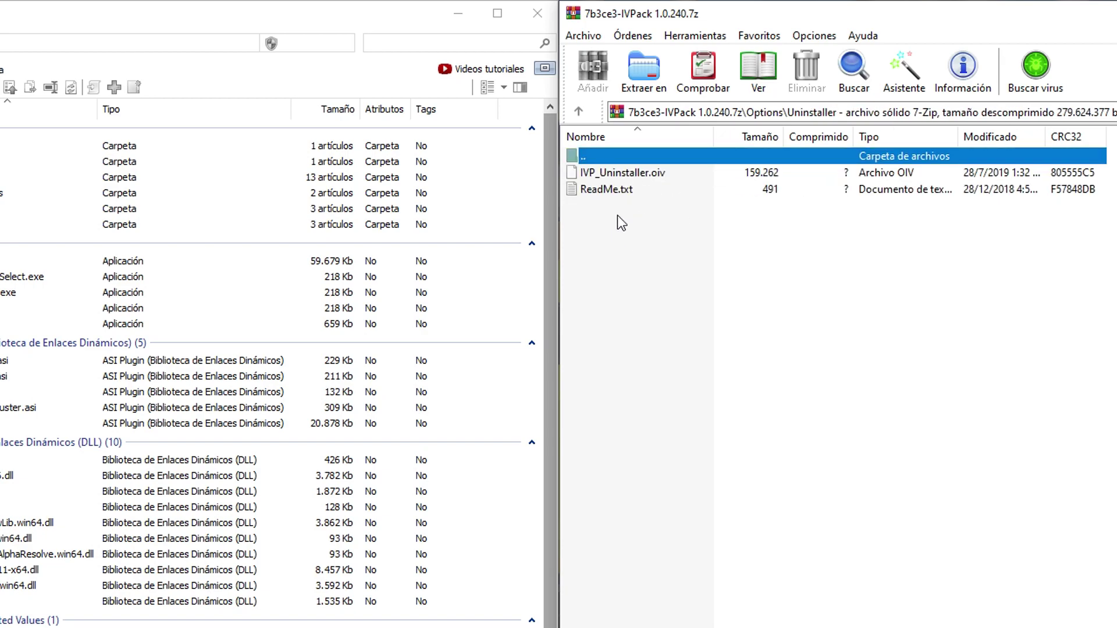
click(672, 175)
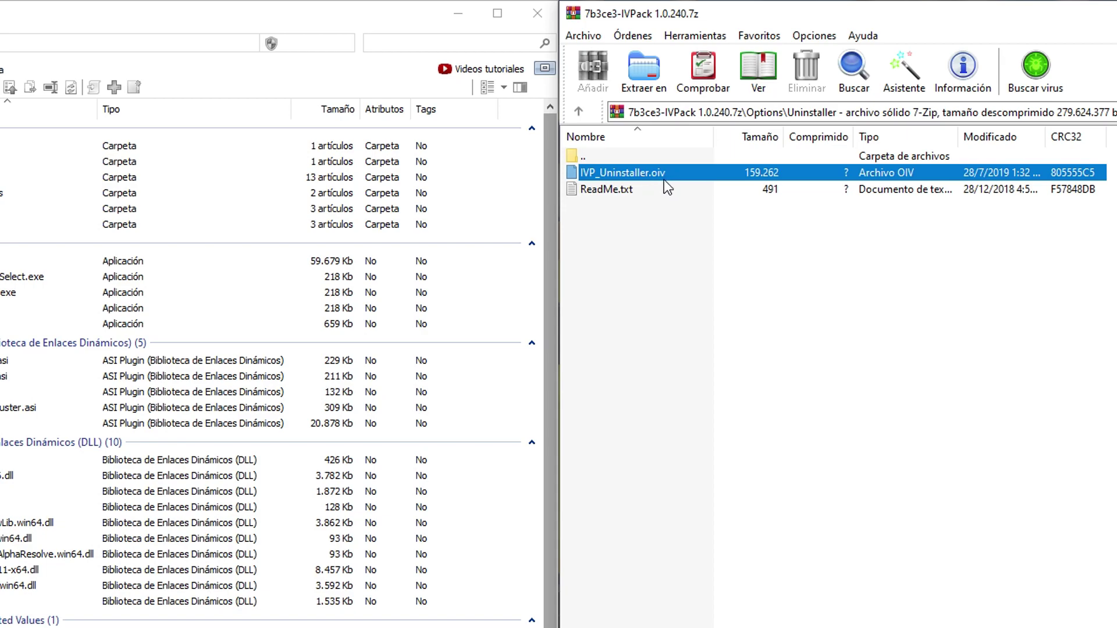
drag(662, 175, 585, 172)
click(353, 27)
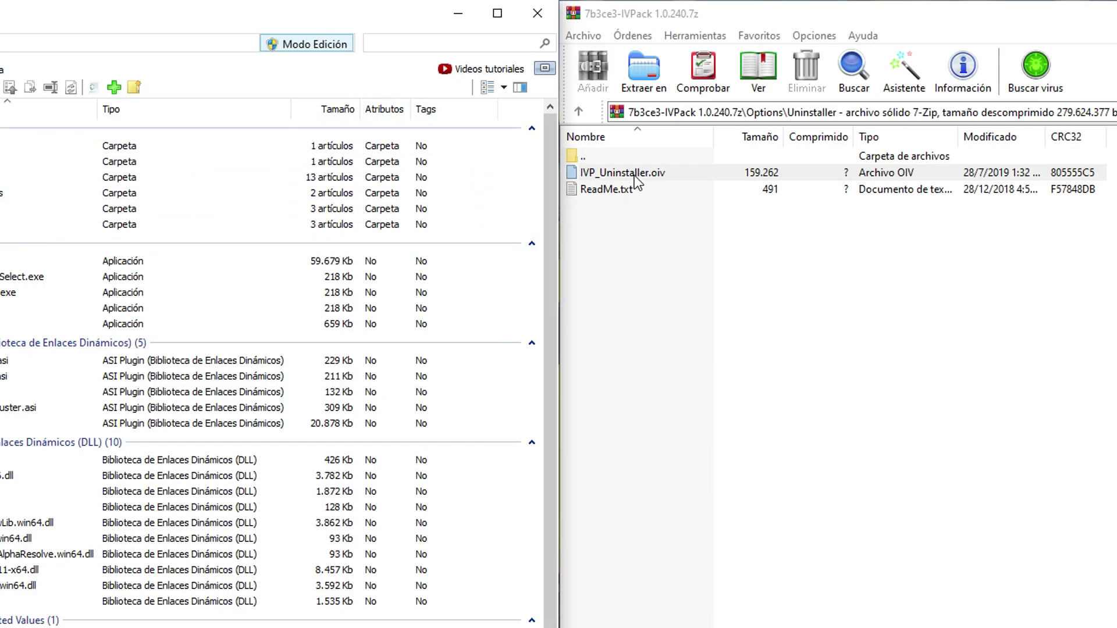
drag(634, 181, 379, 264)
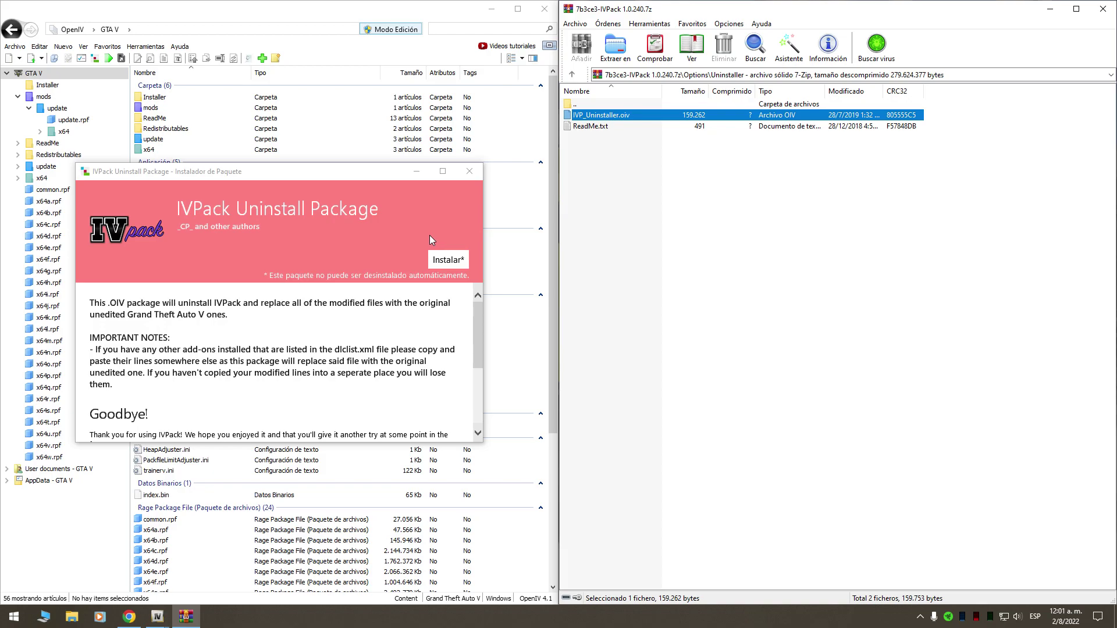
click(469, 173)
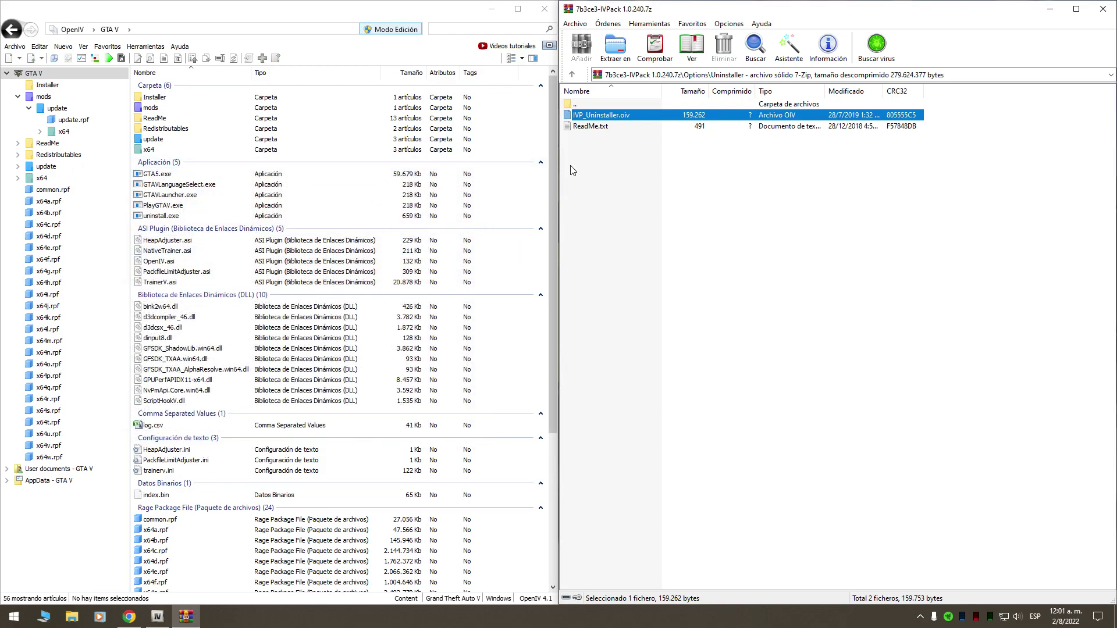
- Return to the root folder of the IVPack archive, select IVPack.oiv, and close the archive
click(572, 74)
click(572, 75)
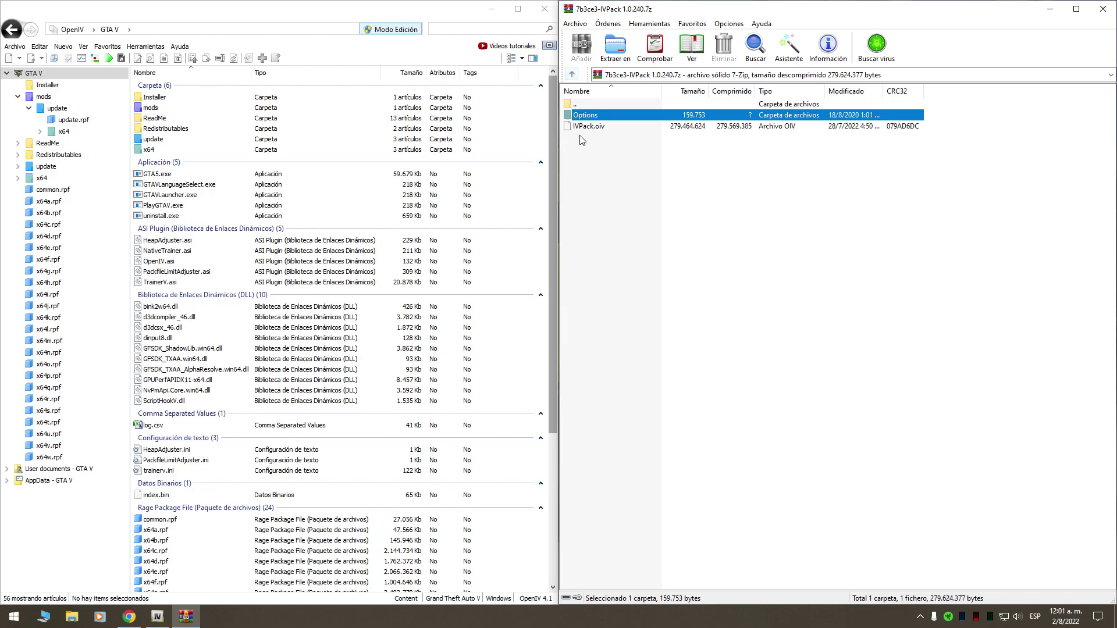
click(617, 126)
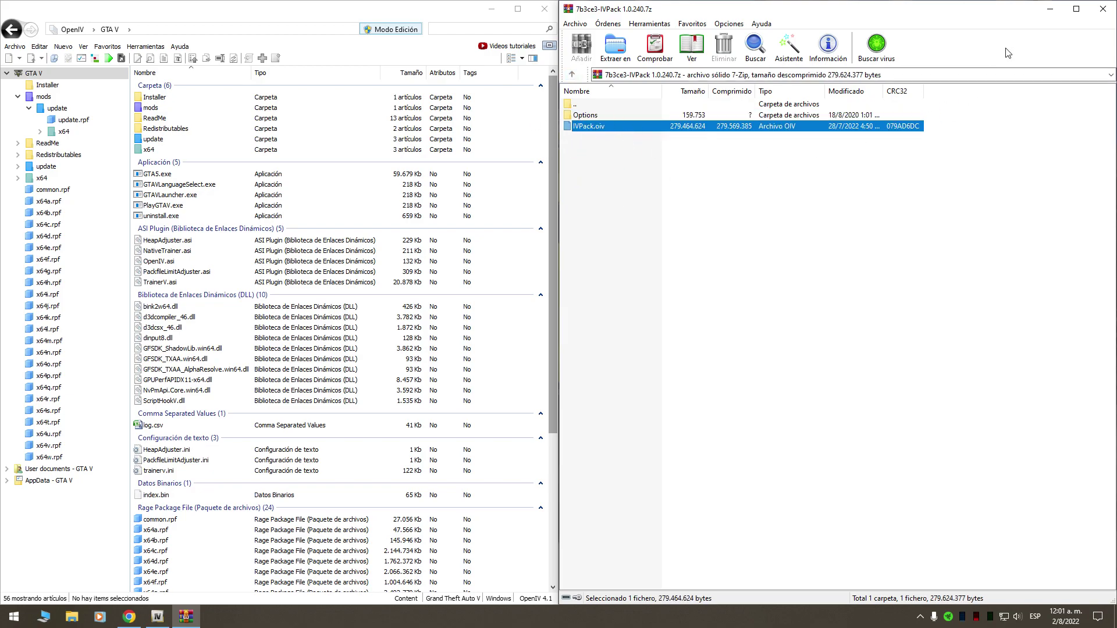
click(1104, 10)
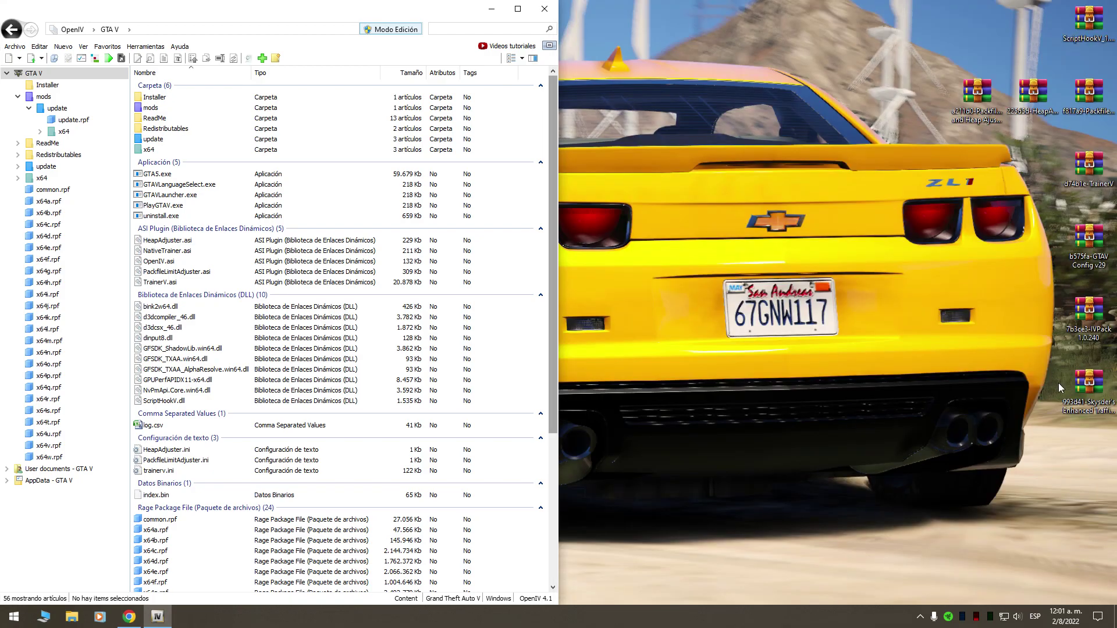
- Open the 993d41-Skysder's Enhanced Traffic Experience Ultimate Edition 1.0 Hotfix.rar archive from the desktop and load traffic.oiv into OpenIV's package installer
click(1082, 389)
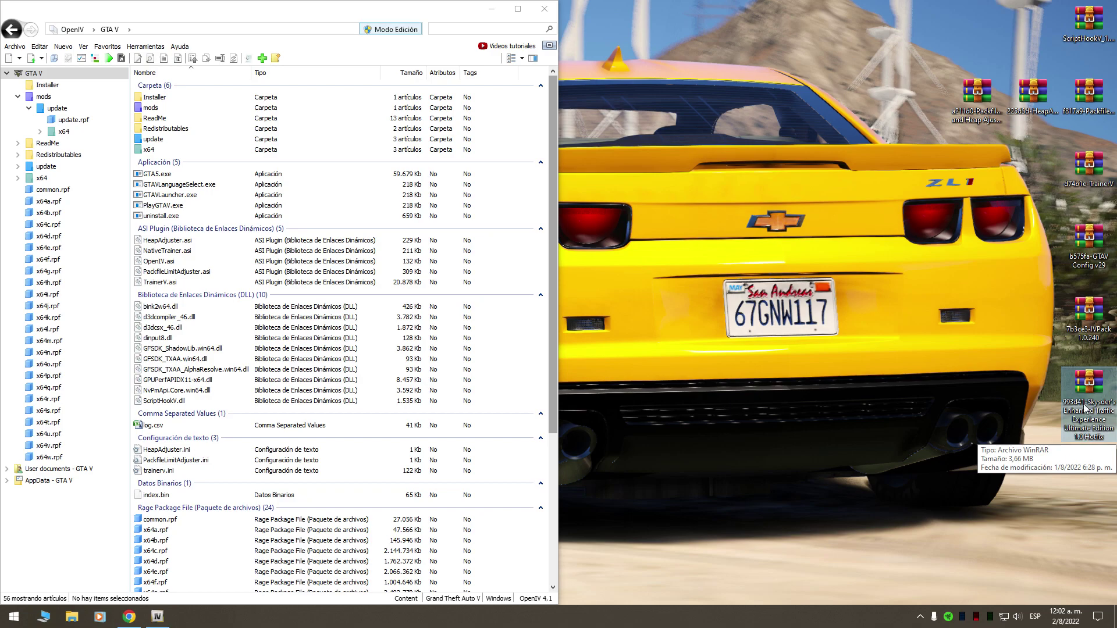
double_click(1094, 383)
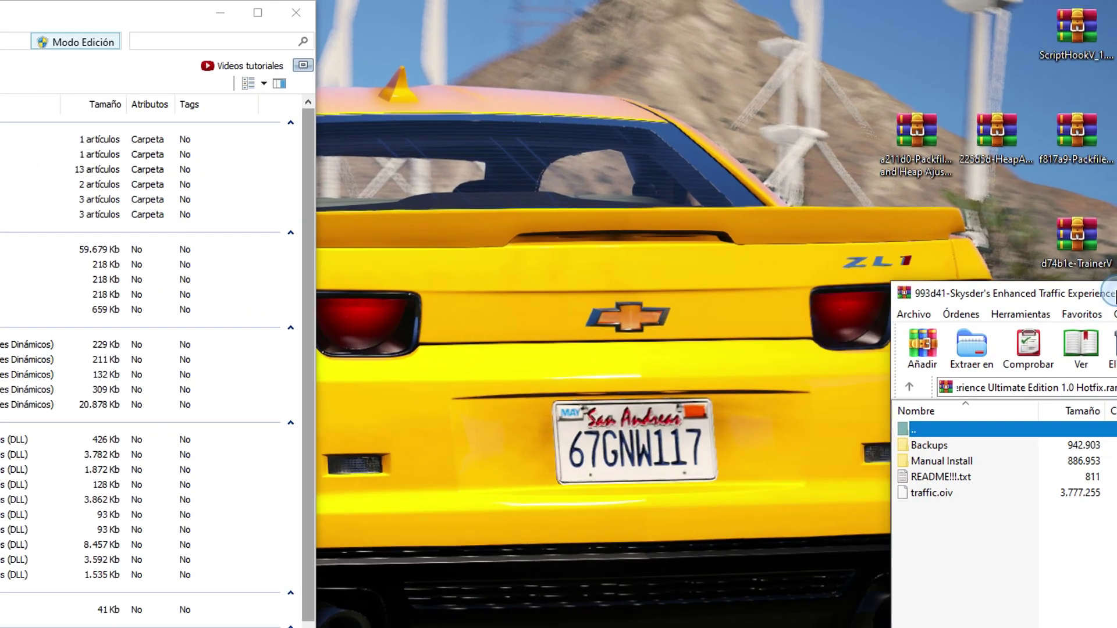
click(910, 182)
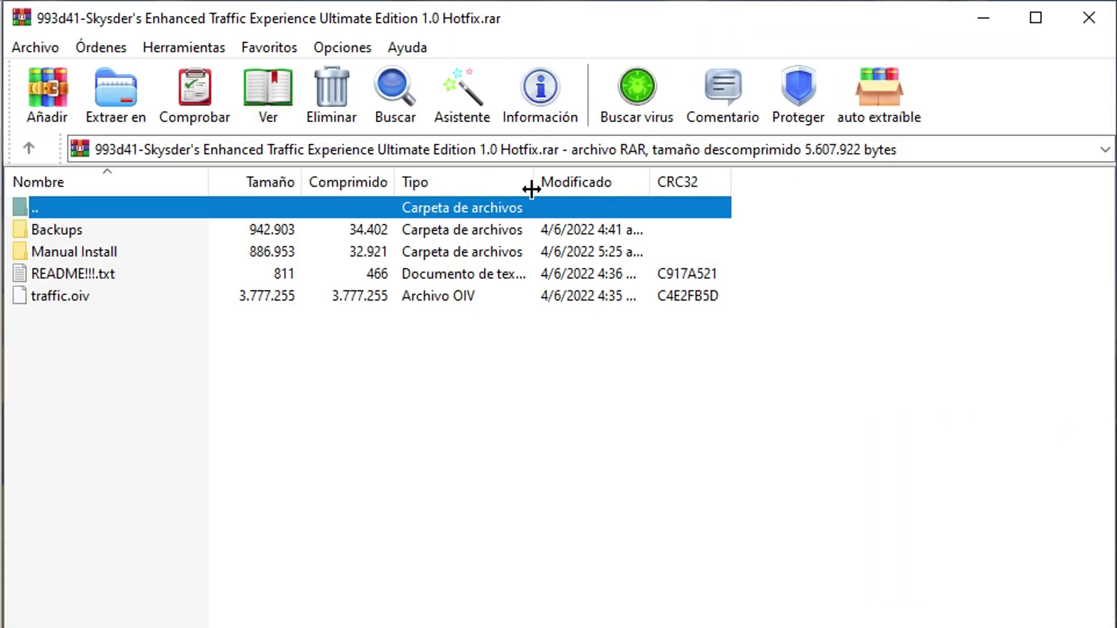
click(116, 296)
drag(102, 291, 596, 148)
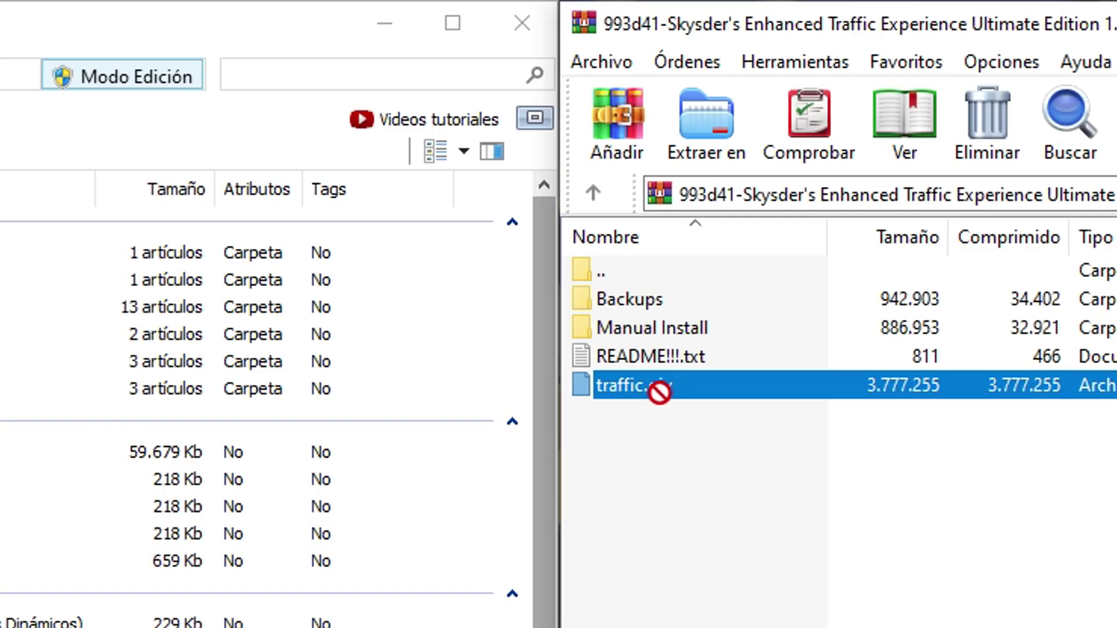
drag(659, 392, 637, 420)
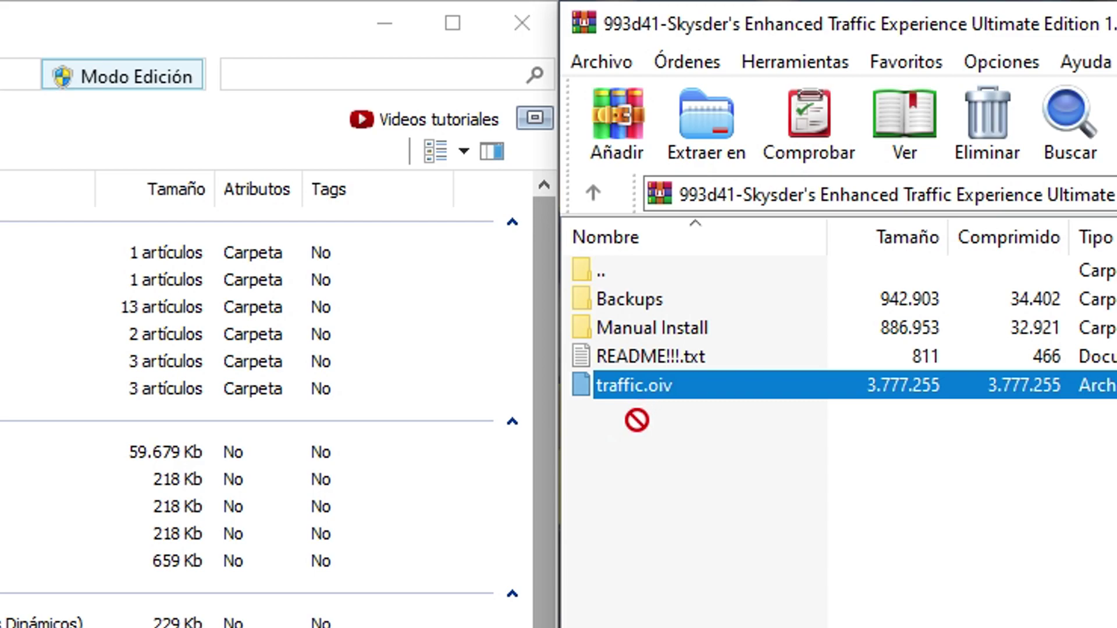
drag(637, 420, 662, 401)
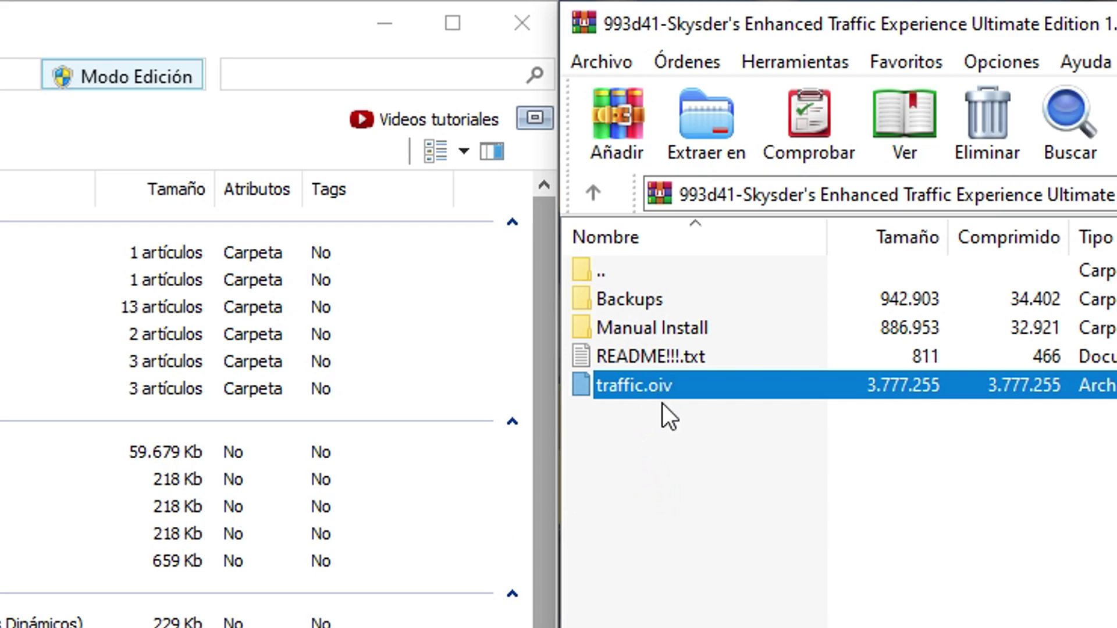
click(196, 29)
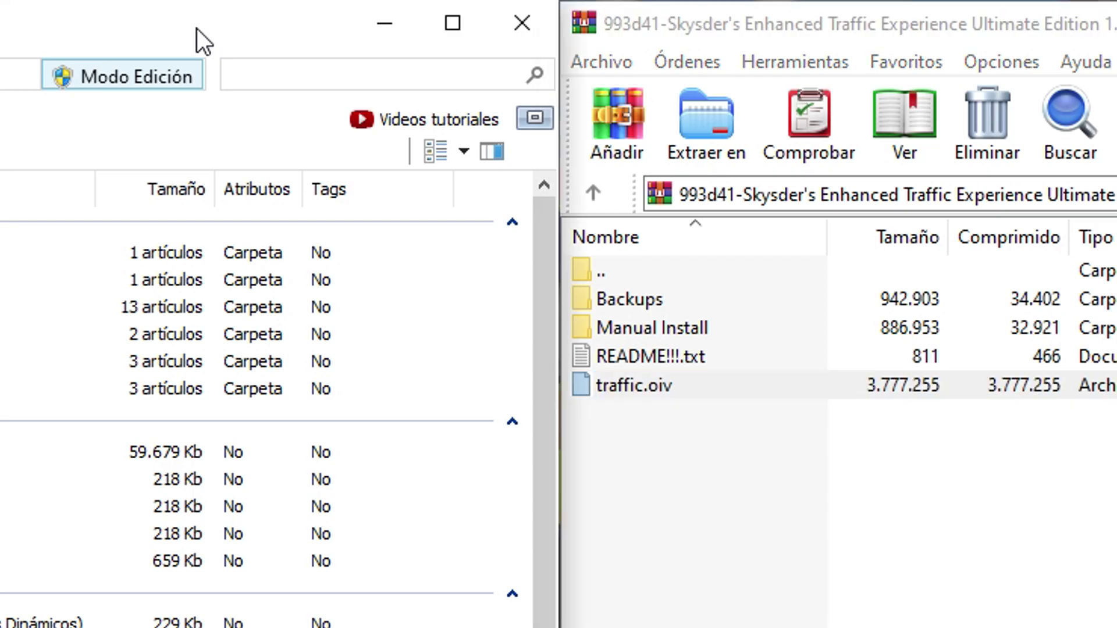
click(678, 383)
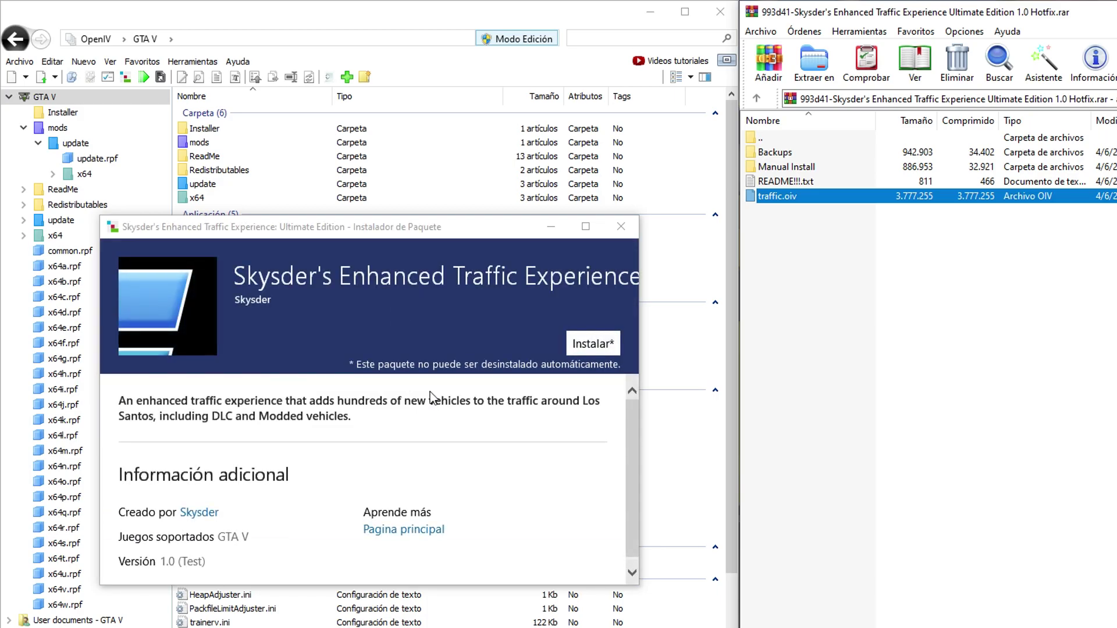
- Install the Enhanced Traffic Experience package into the "mods" folder, then close the package installer, OpenIV and the archive
click(593, 344)
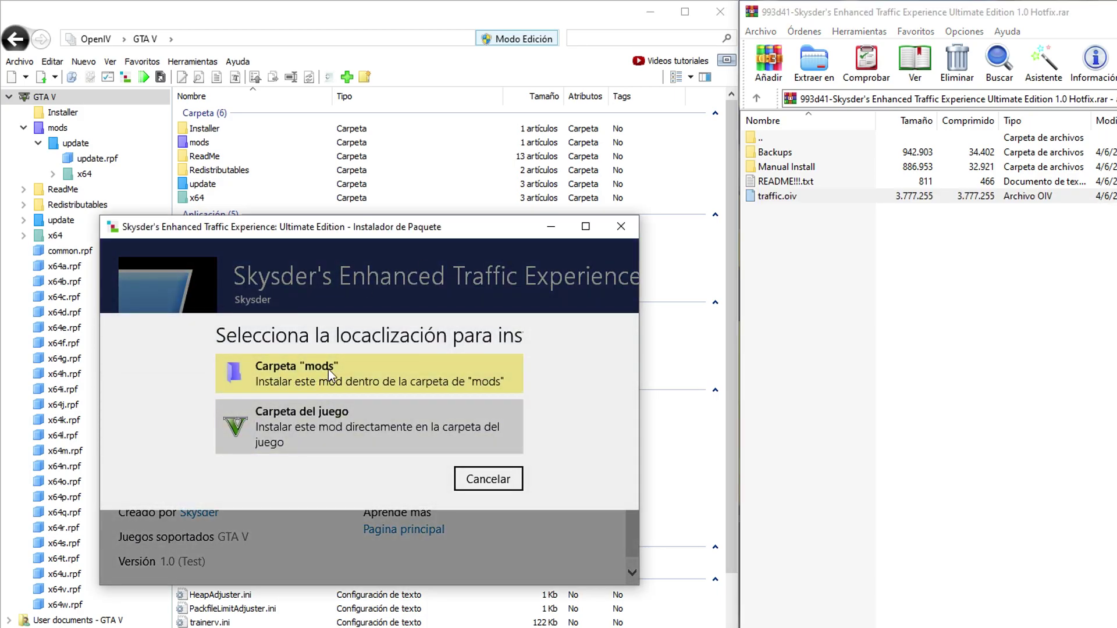
click(328, 368)
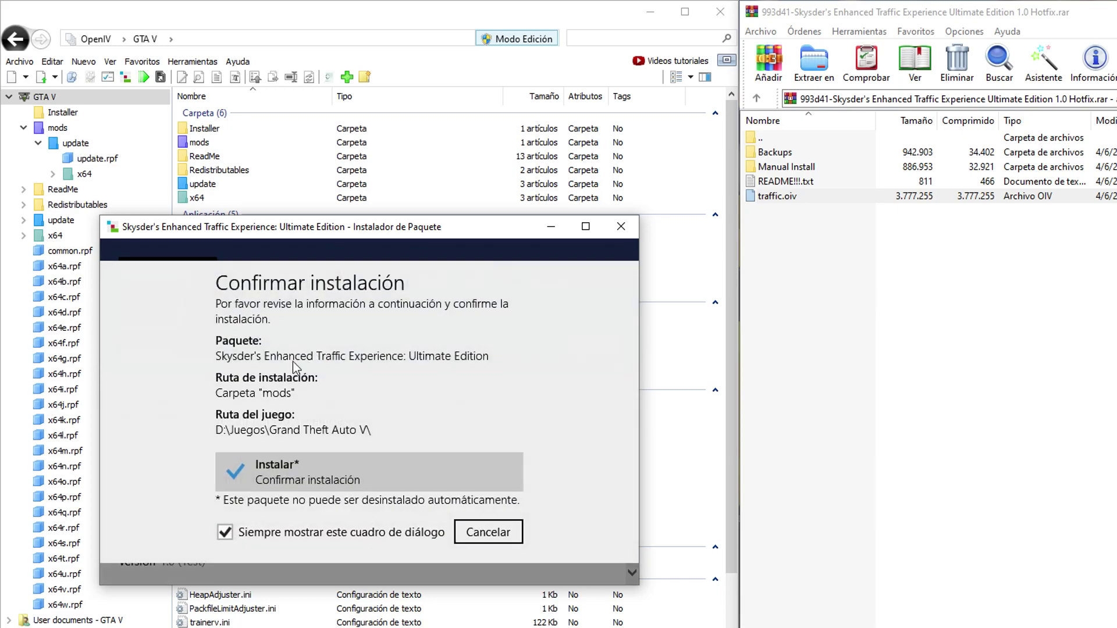
click(303, 532)
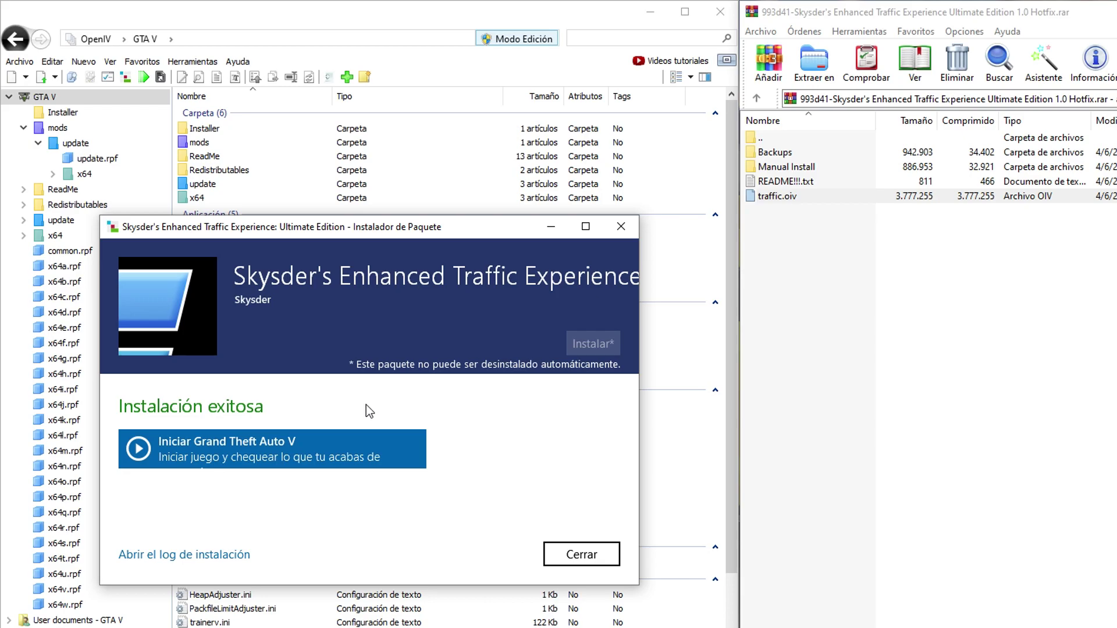
click(579, 553)
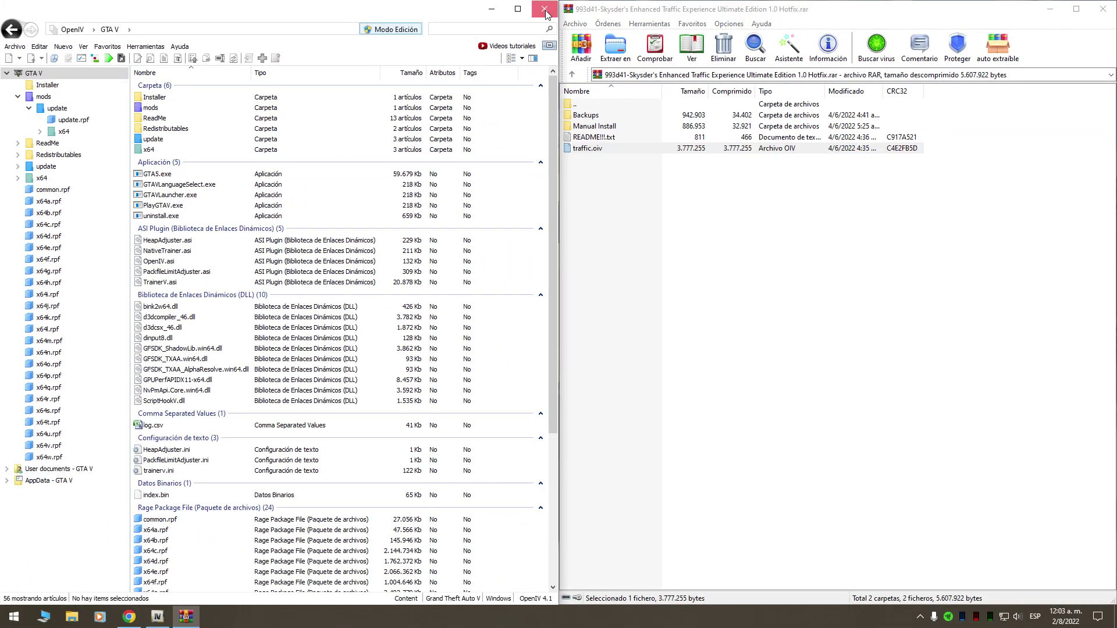
click(708, 11)
key(Escape)
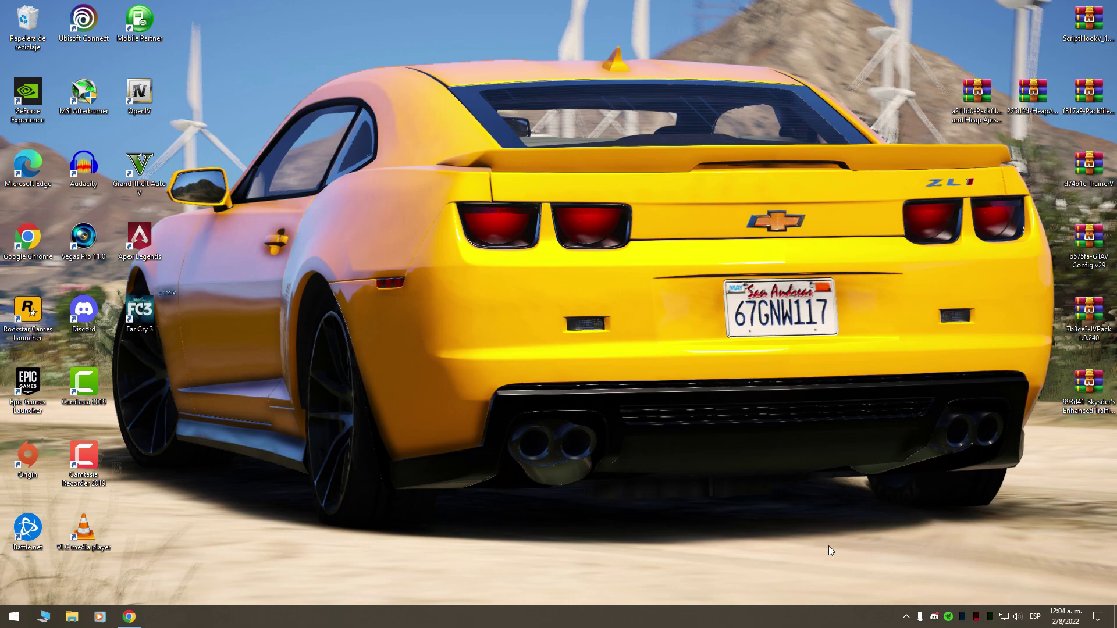
- Switch to Discord to view the GameStep server's general subscriber channel, and close its window
click(934, 617)
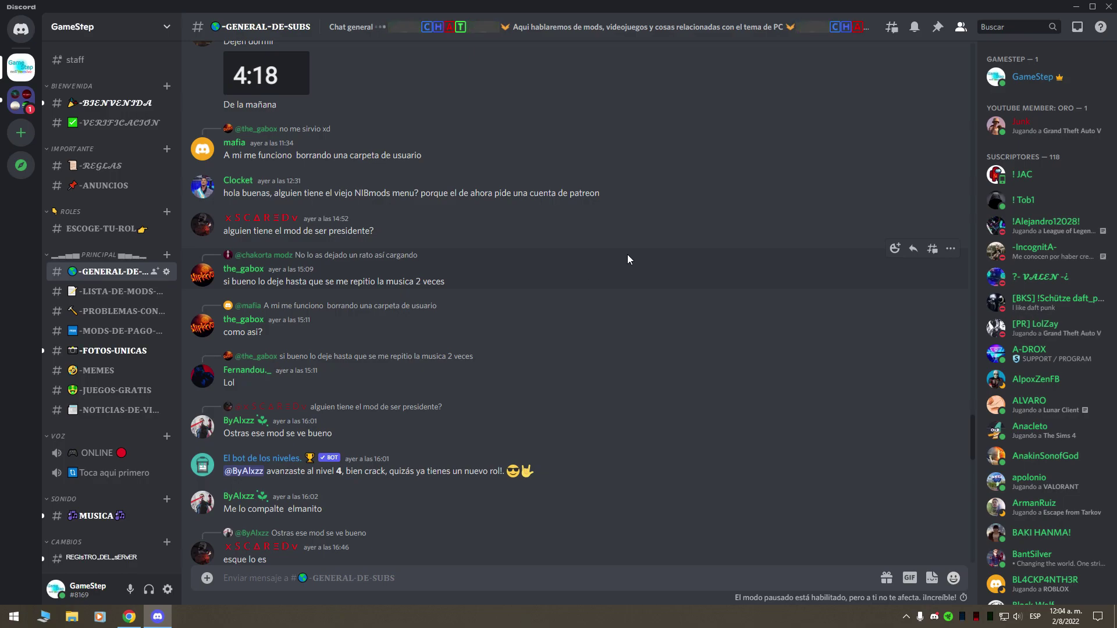
key(alt+F4)
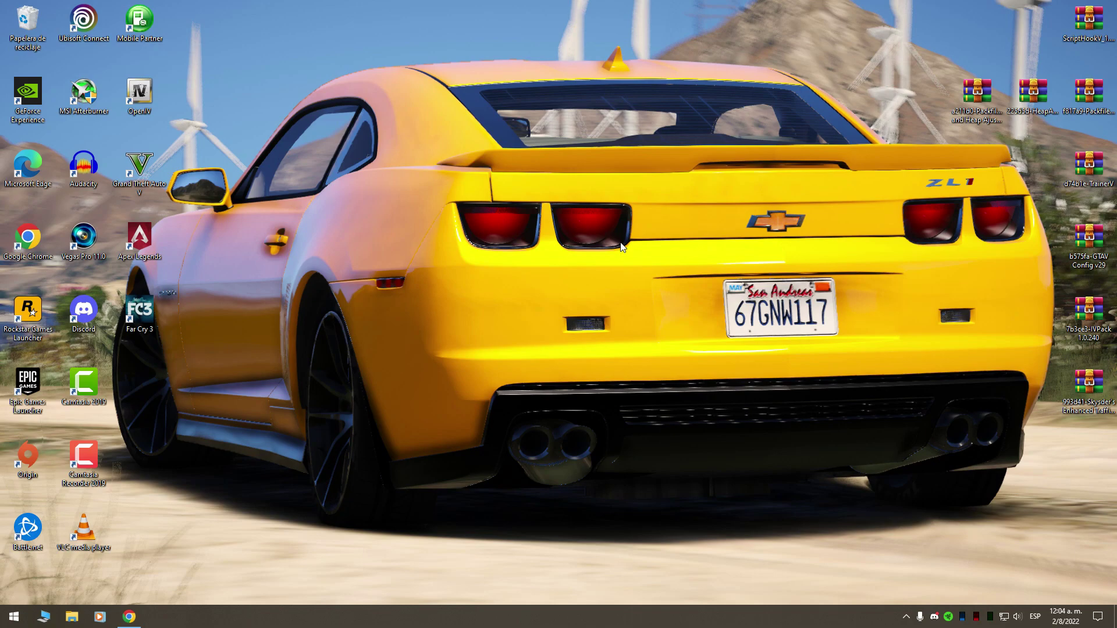